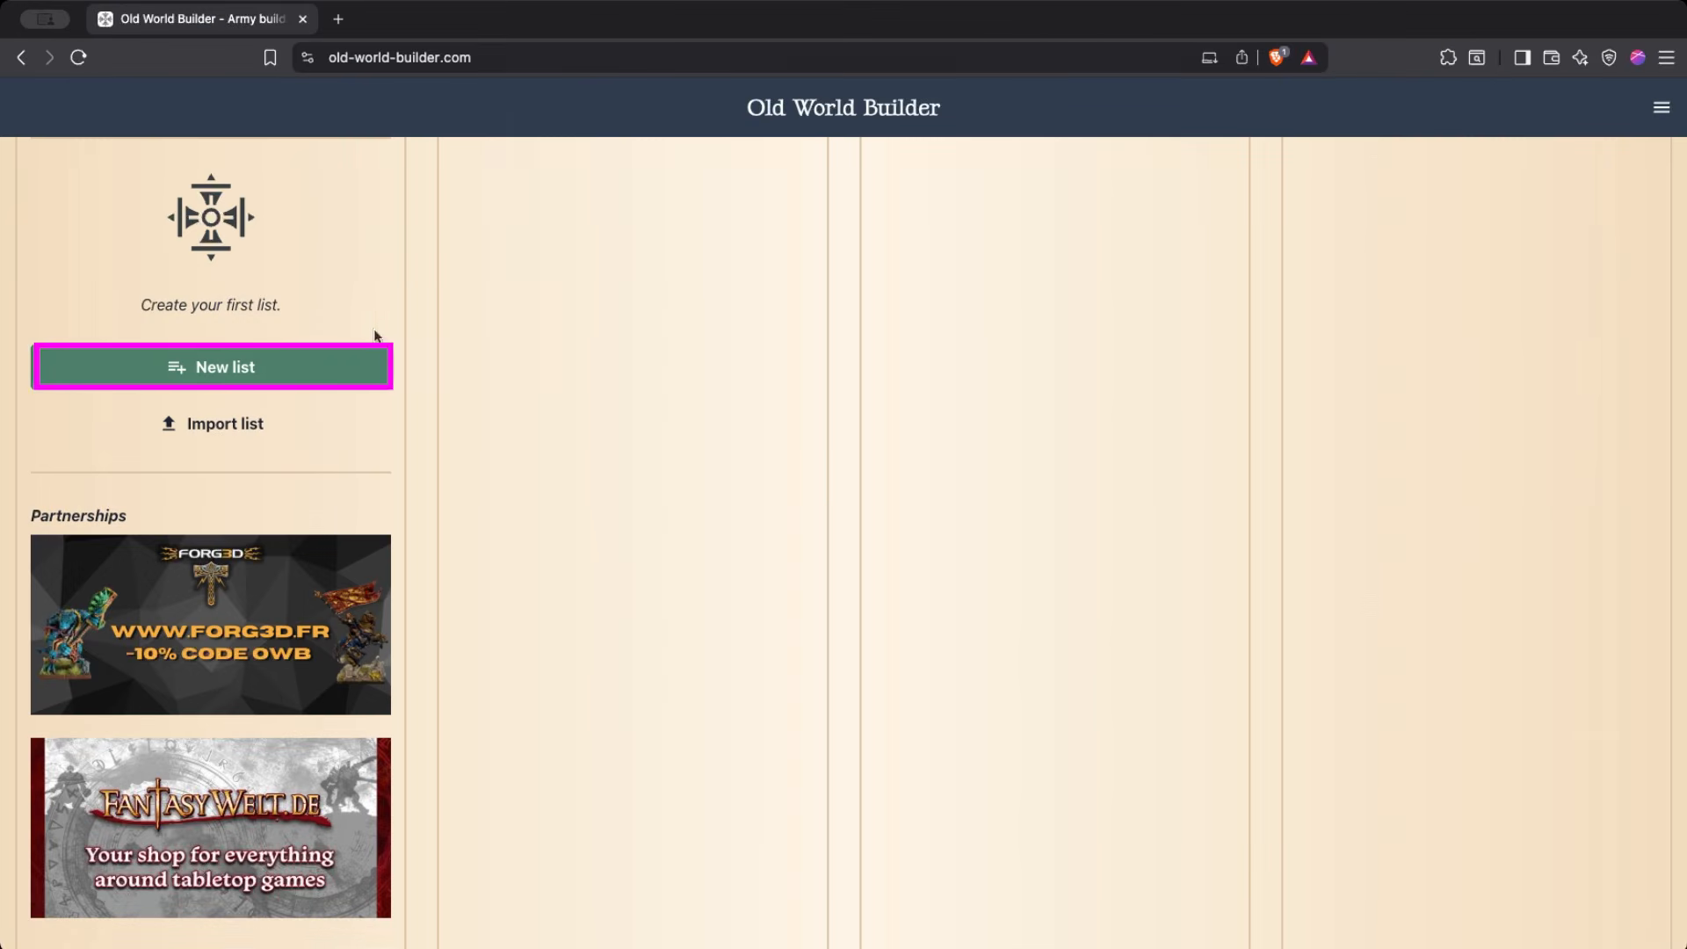
Start a new army list for Wood Elf Realms, keeping the Grand Army composition and the Open War rule.
left_click(326, 370)
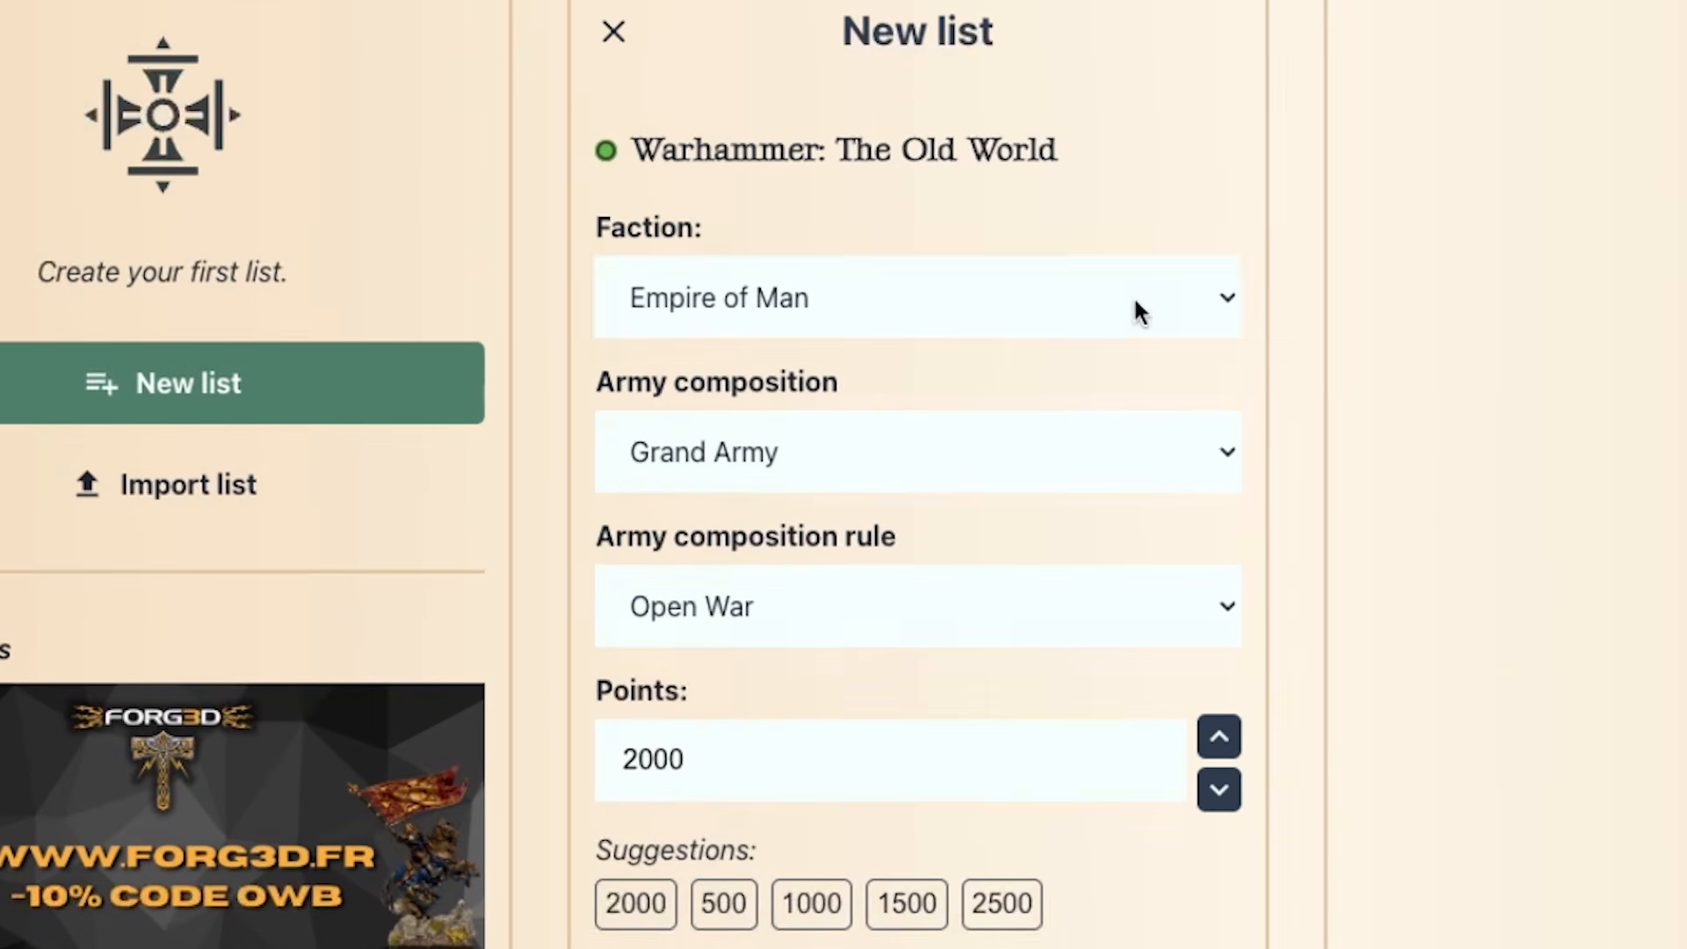
left_click(1140, 312)
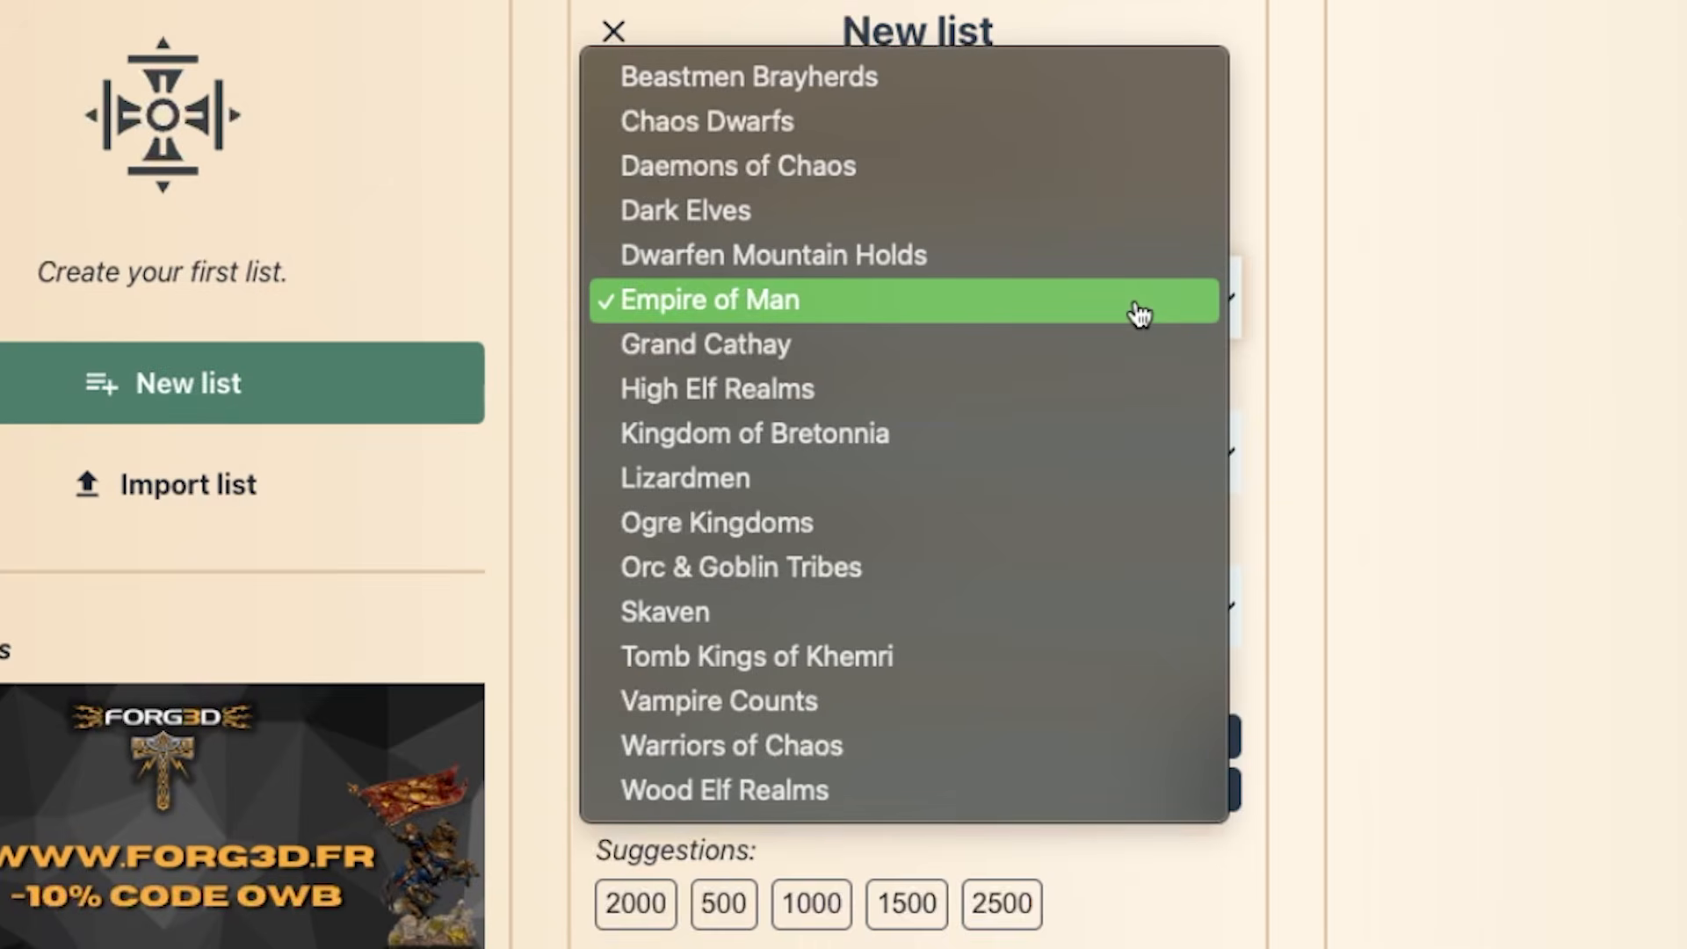
left_click(1009, 790)
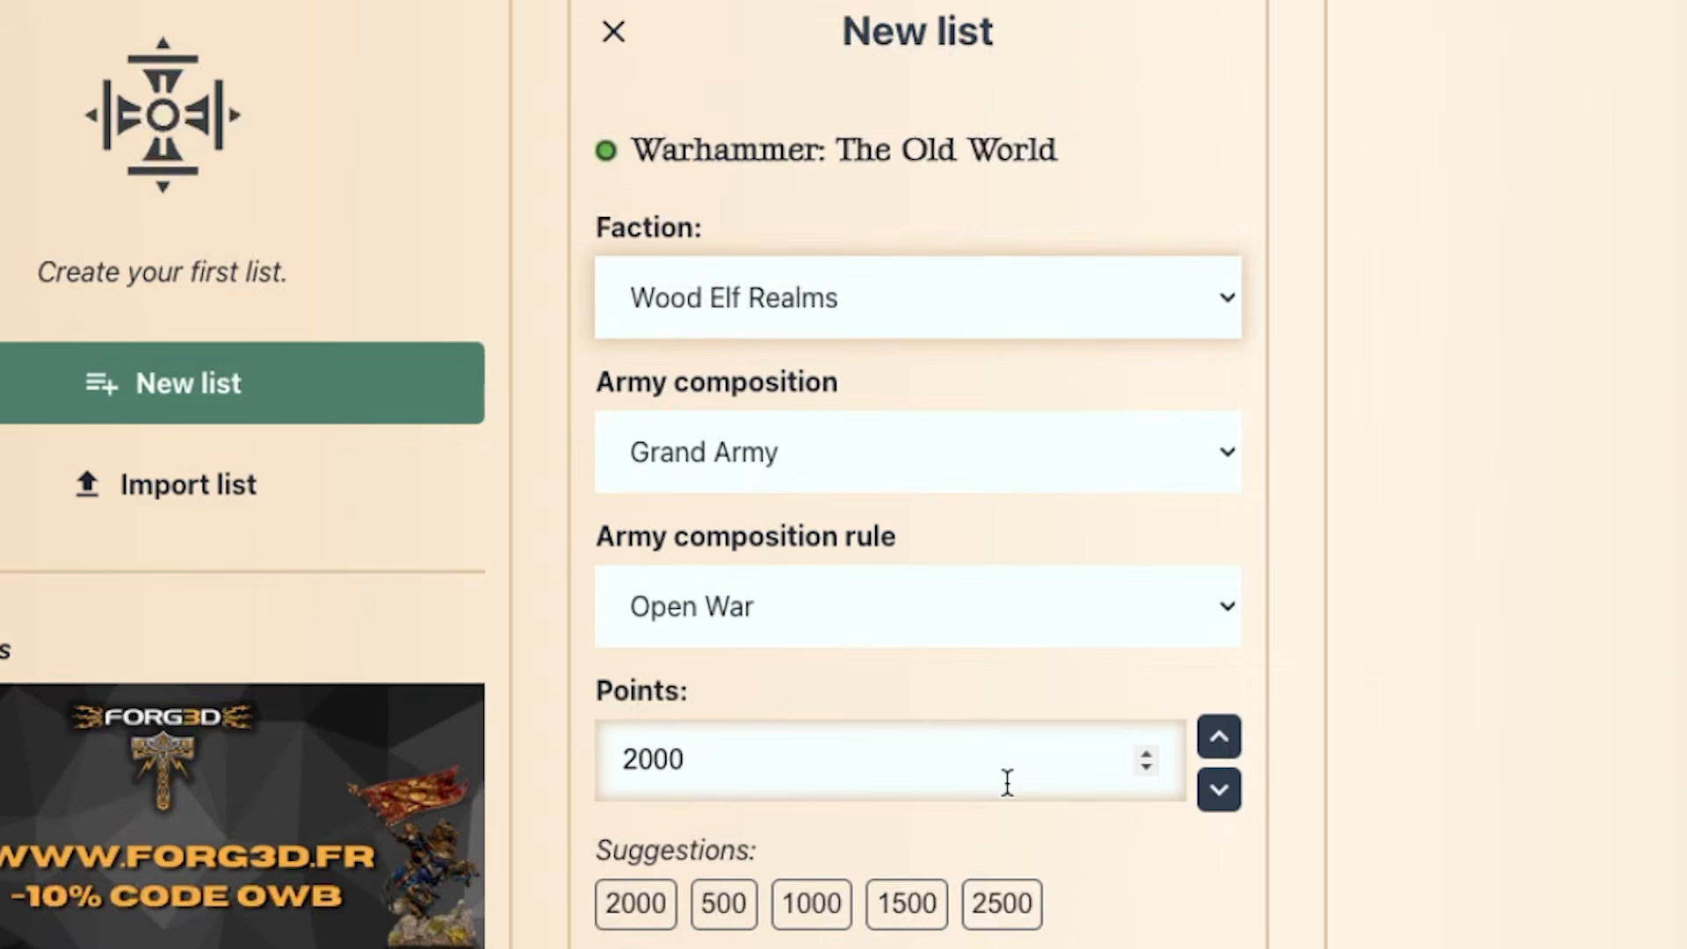
left_click(1066, 466)
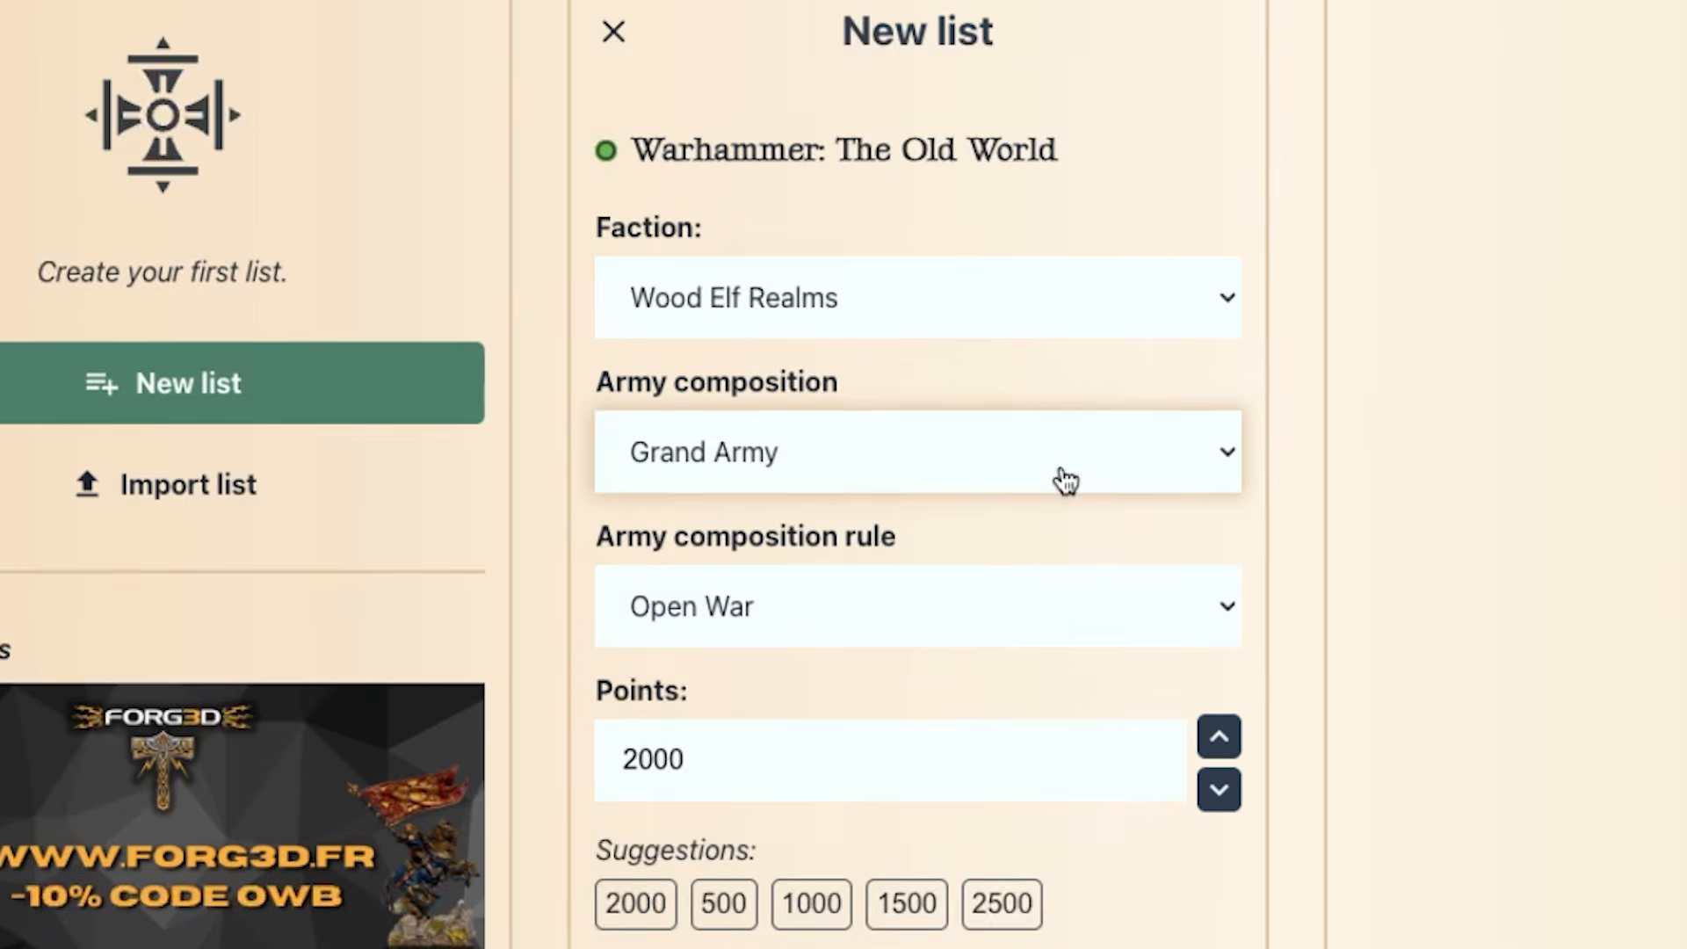
left_click(1058, 606)
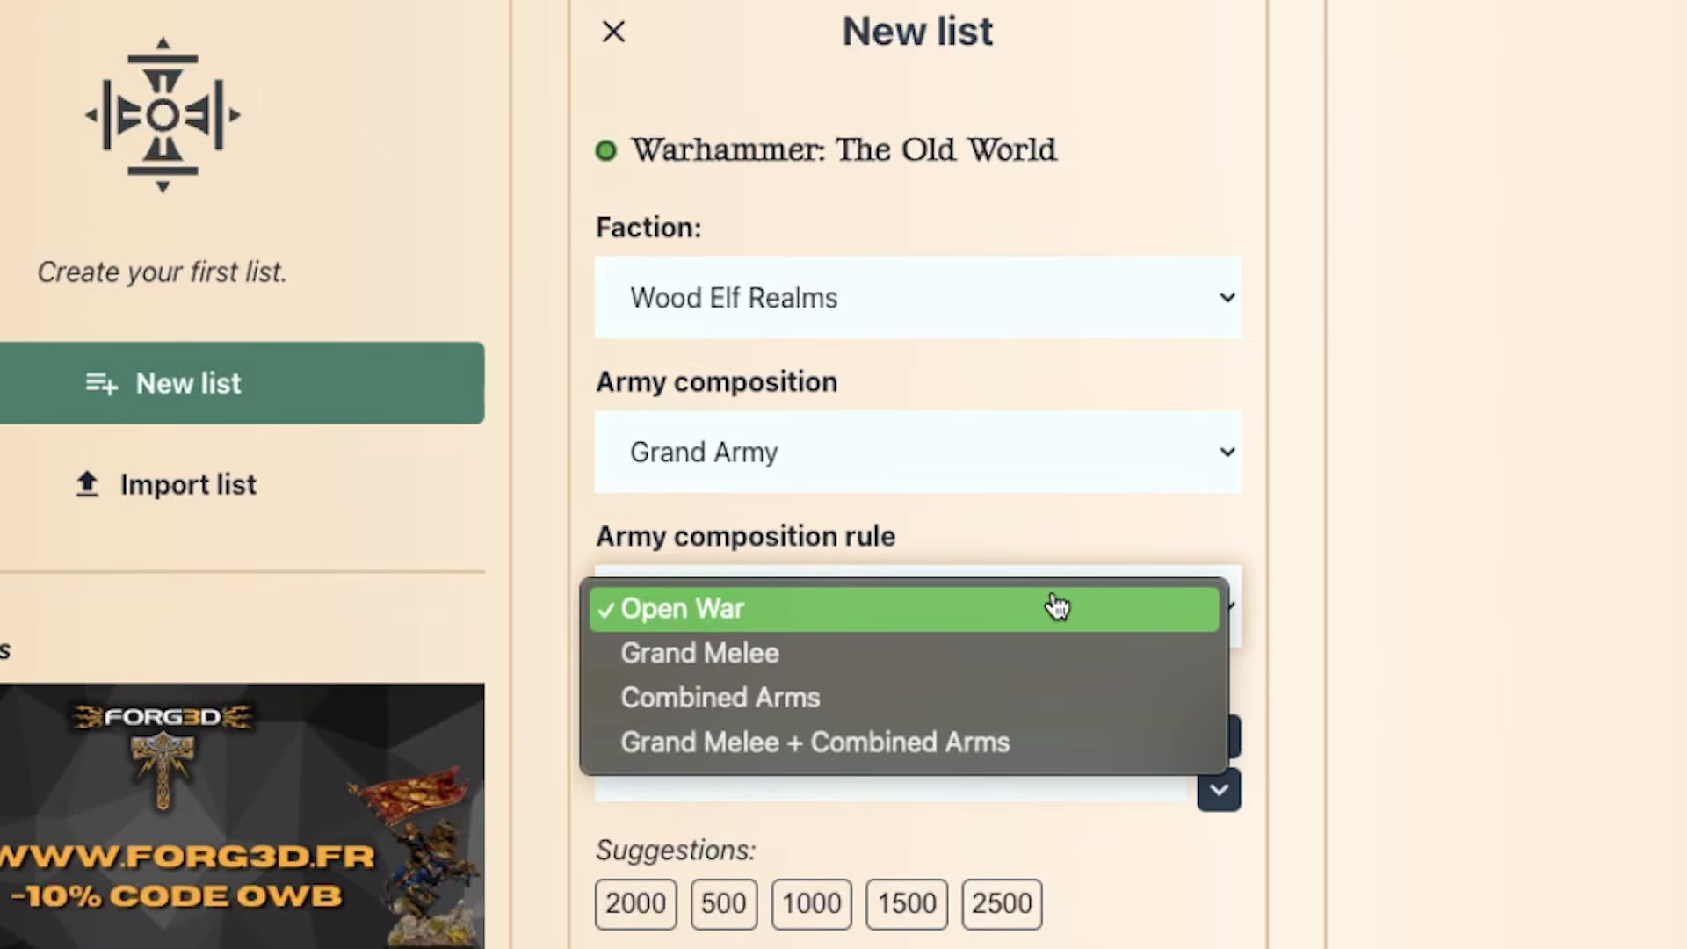
left_click(1058, 607)
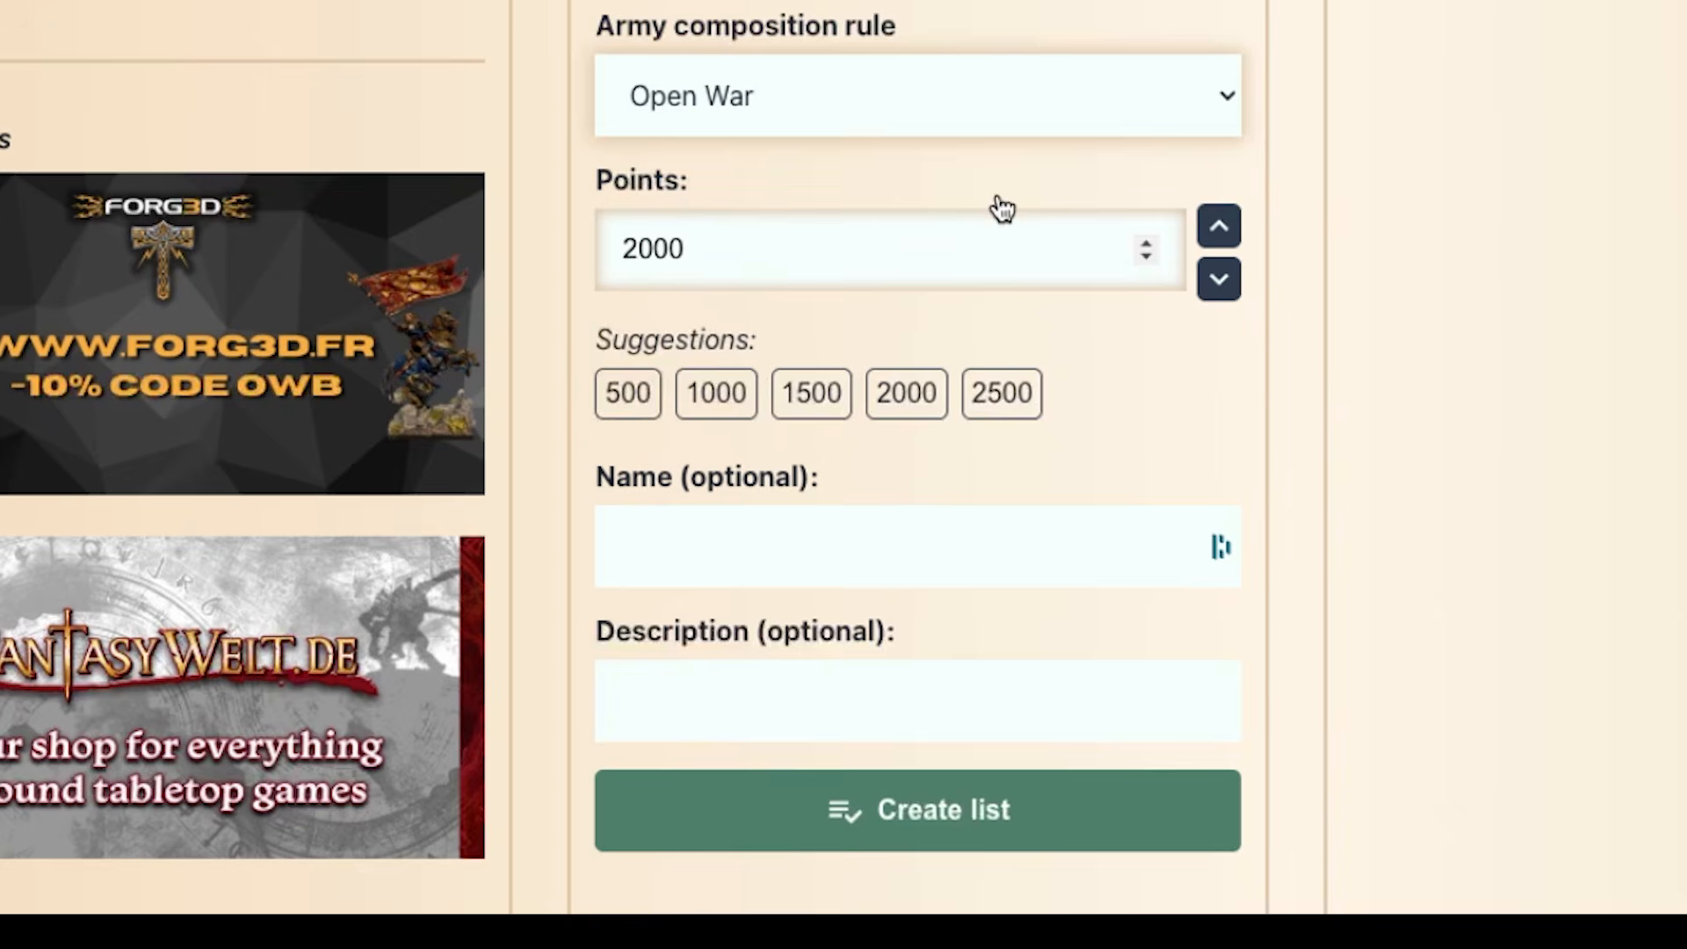
Try the 500, 1000 and 2000 point suggestions, then step the points down and back up to 2000.
left_click(635, 403)
left_click(725, 397)
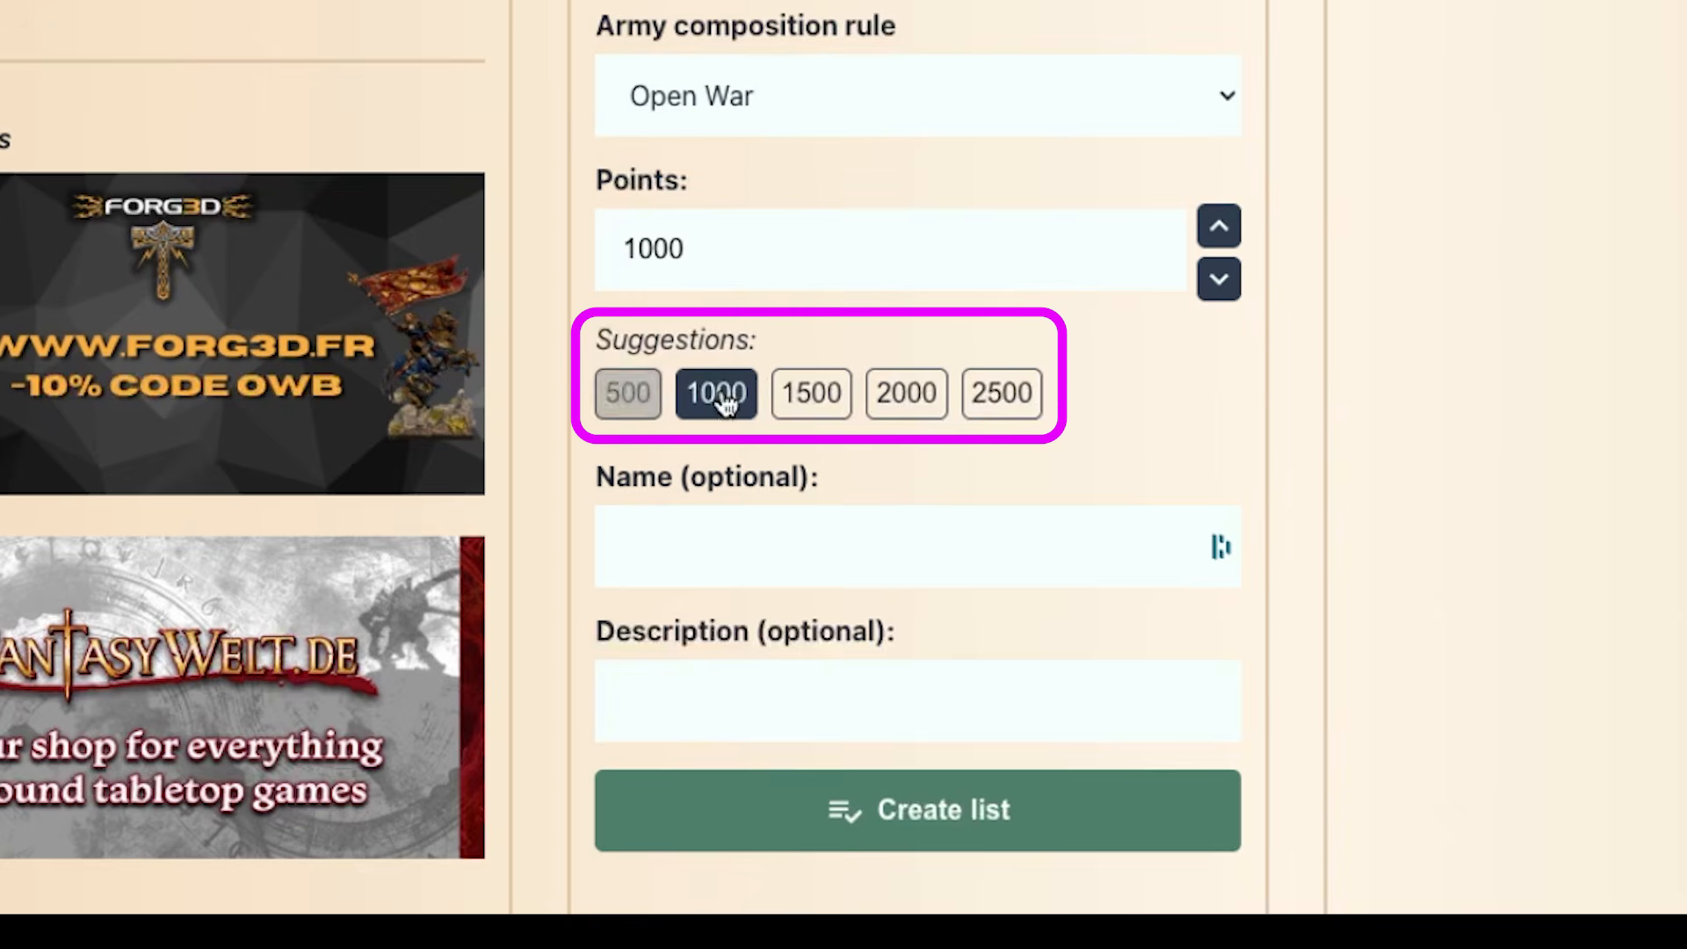
left_click(908, 398)
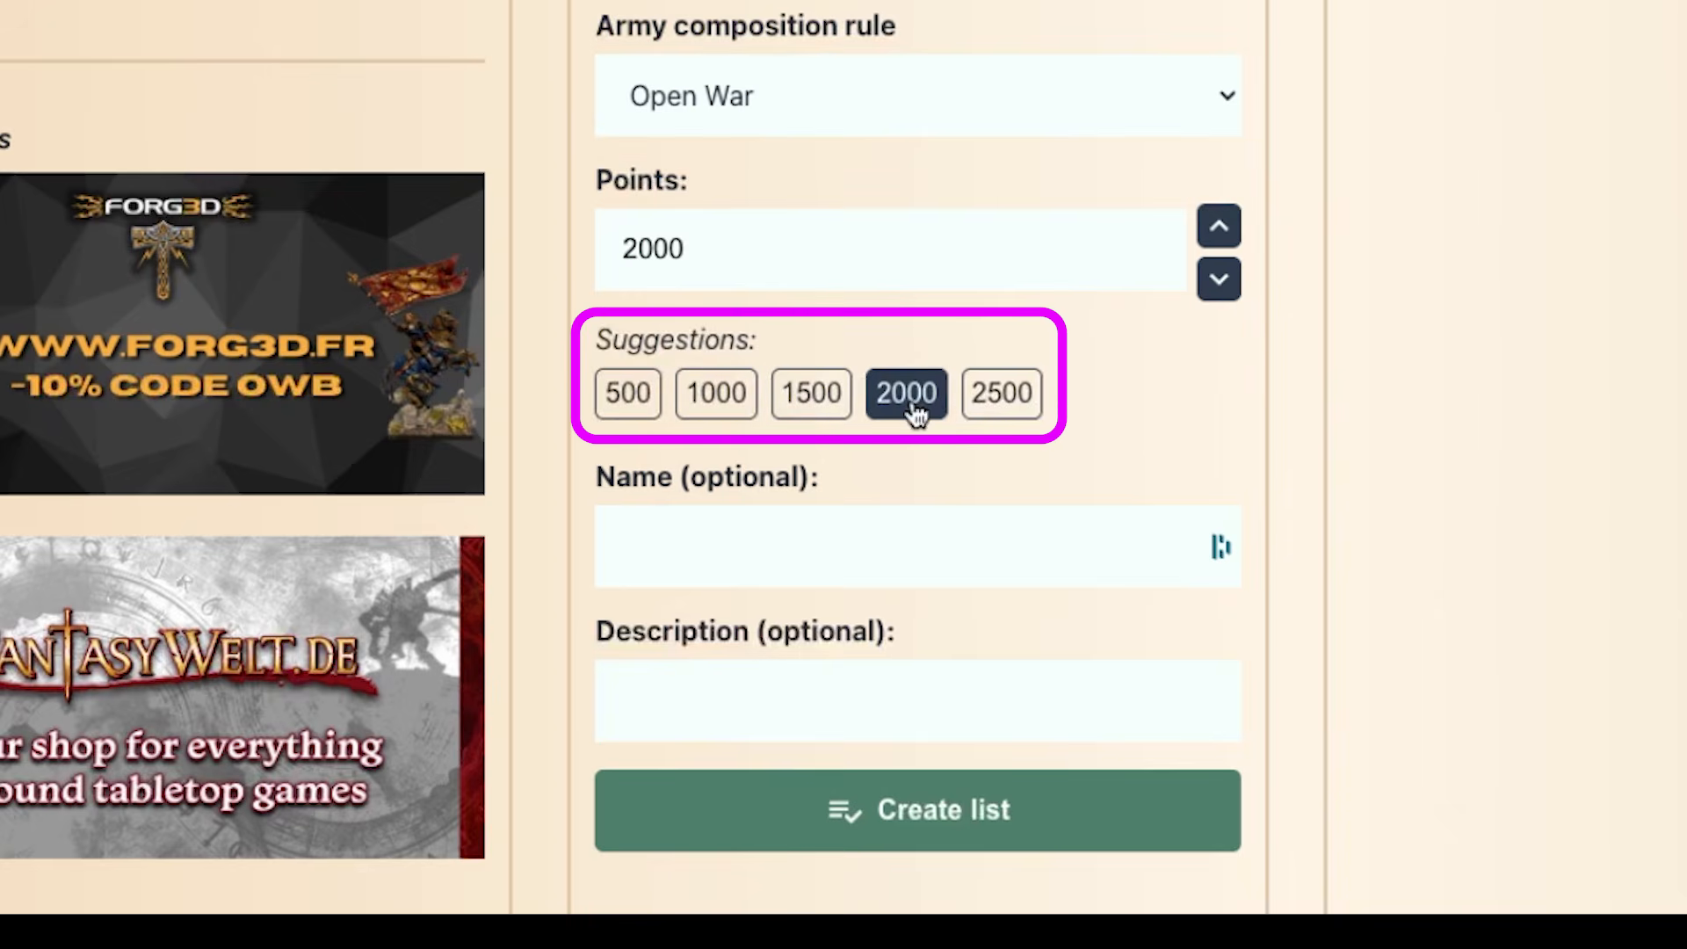
left_click(1228, 286)
left_click(1228, 286)
left_click(1227, 286)
left_click(1219, 230)
left_click(1219, 231)
left_click(1218, 232)
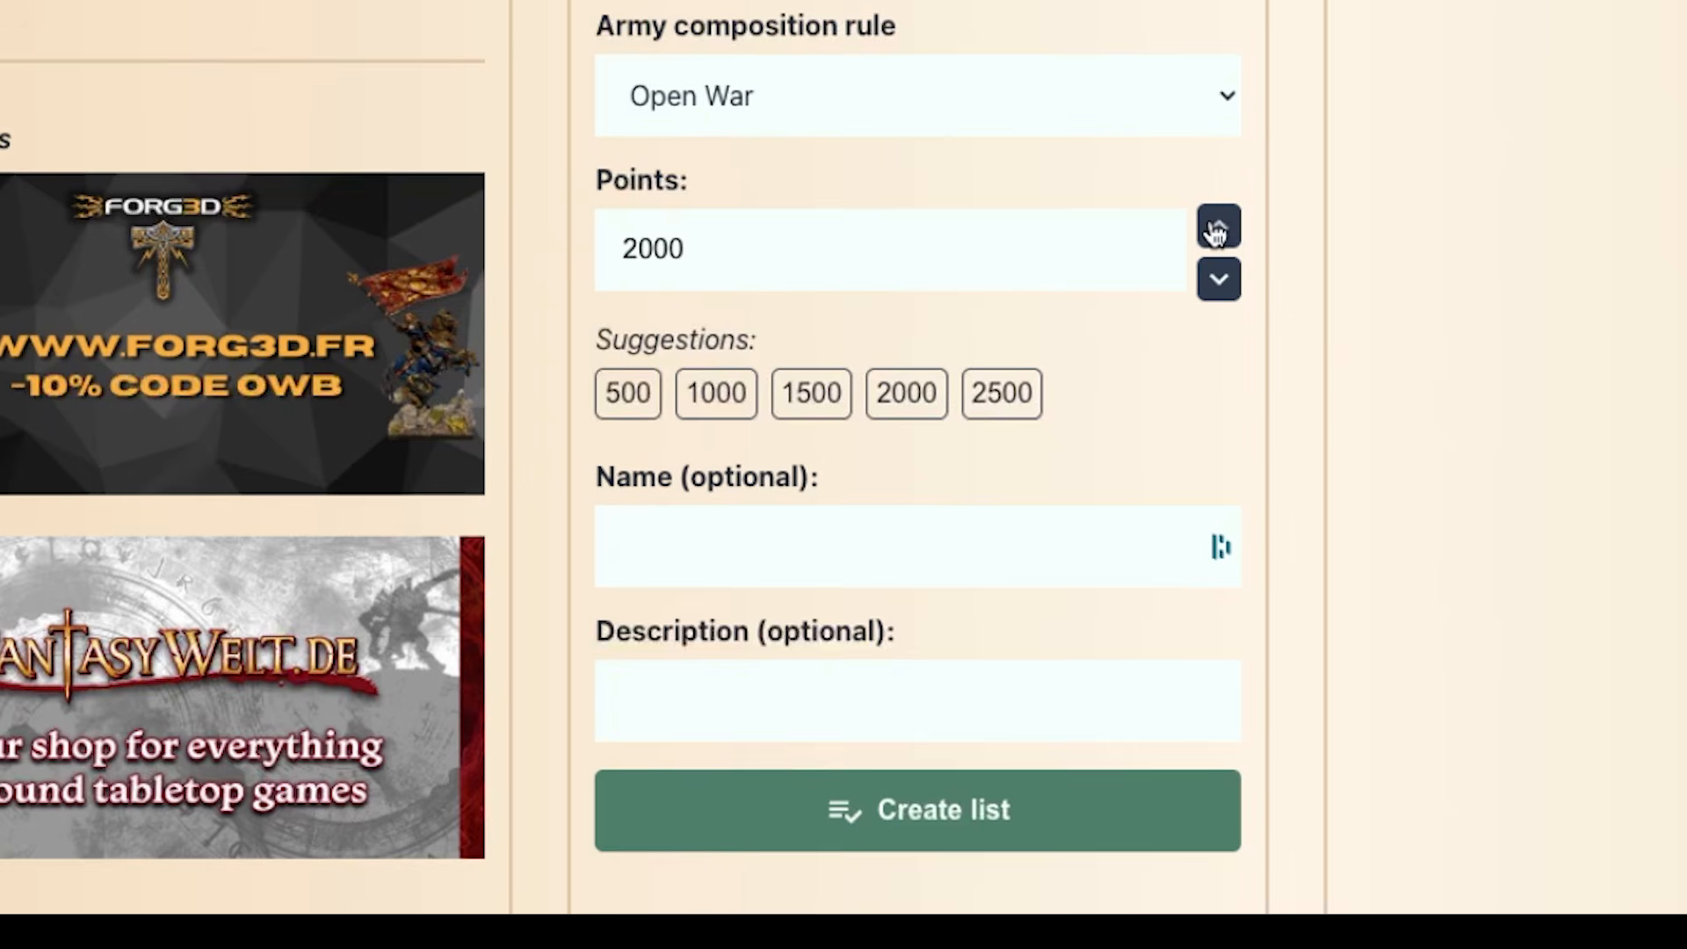
Name the list "Eonir Border Guard", describe it as "List for teaching people how to use old world builder", and create it.
left_click(683, 563)
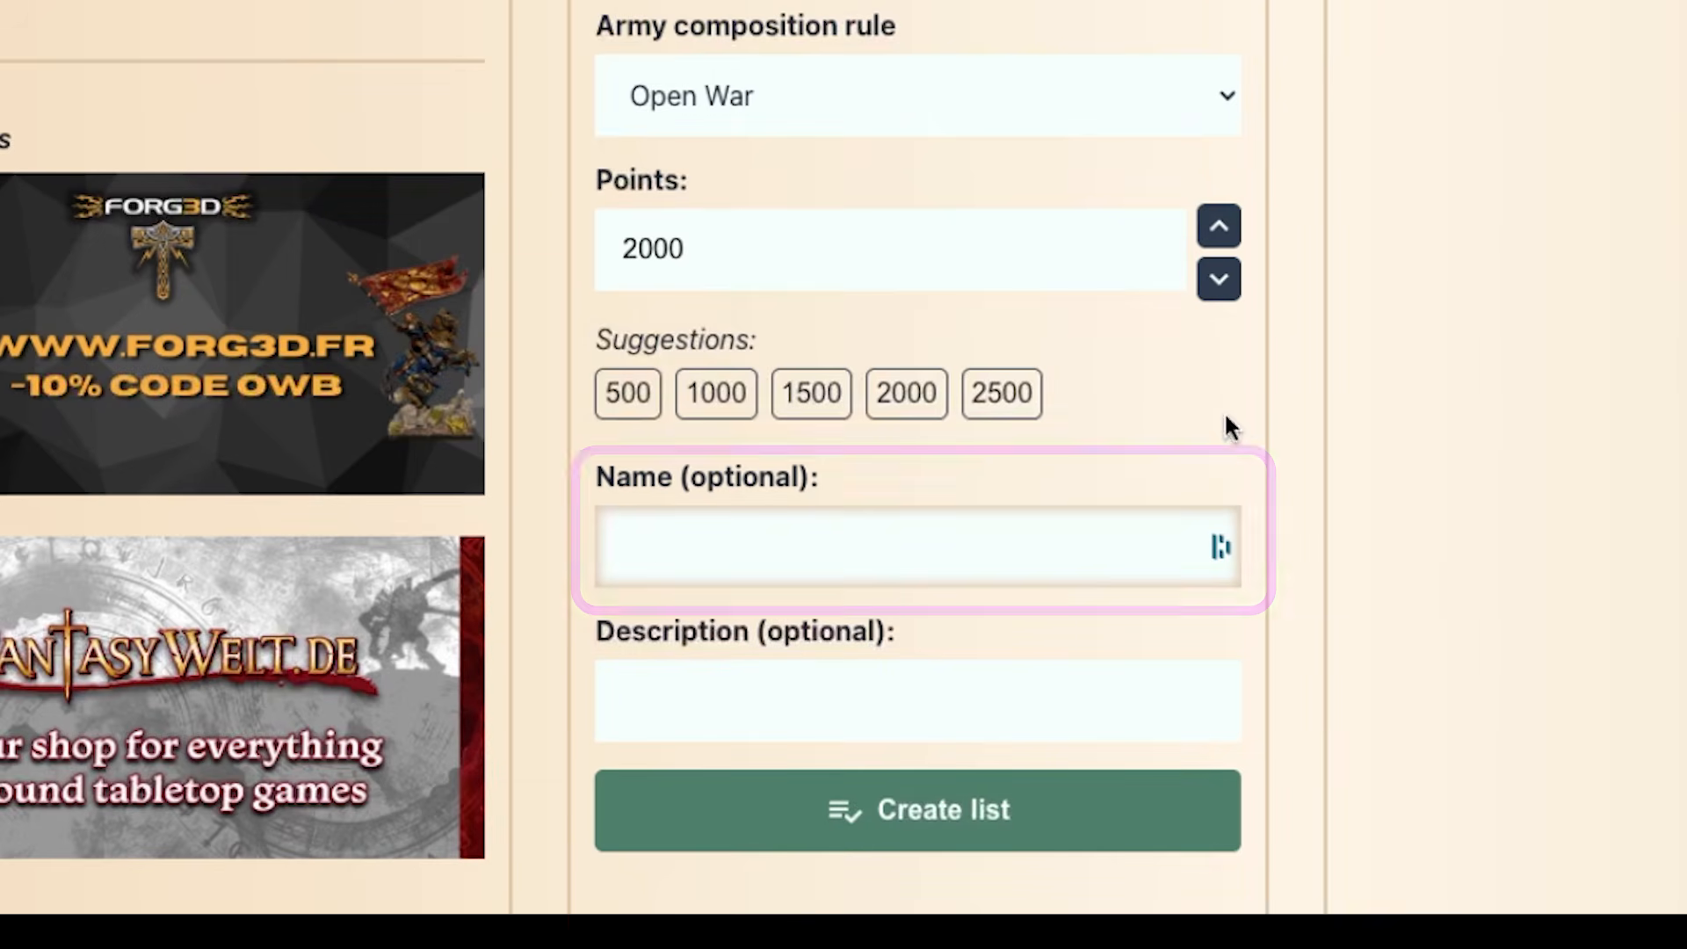
type("Eonir Border Guar")
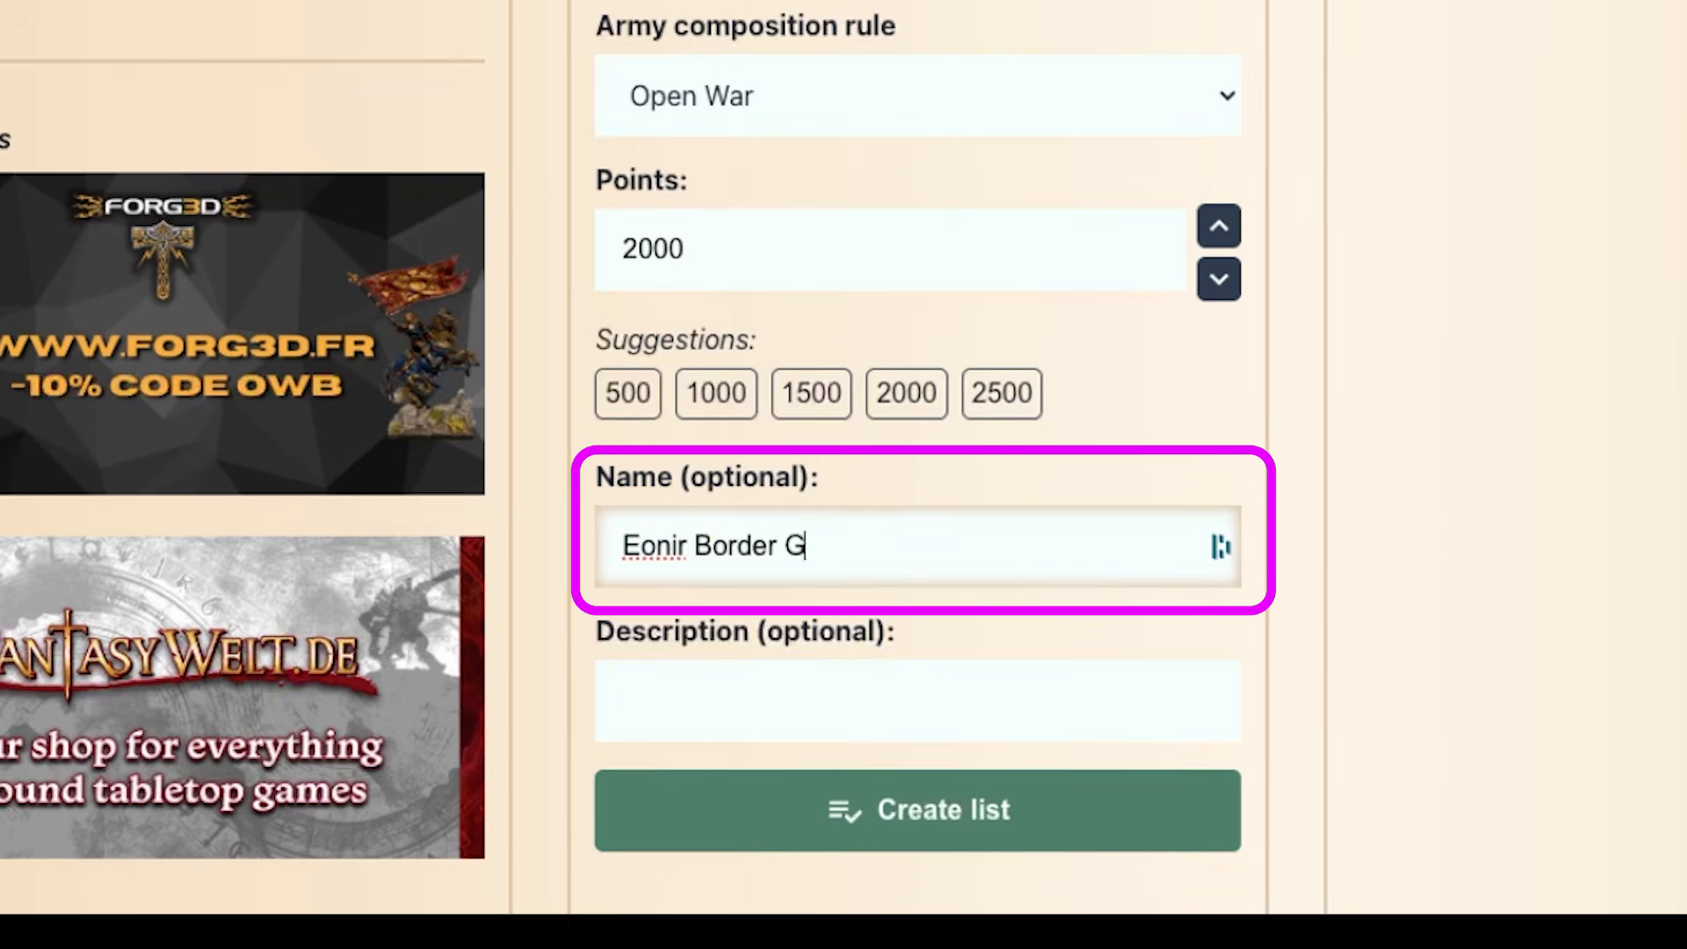
type("d")
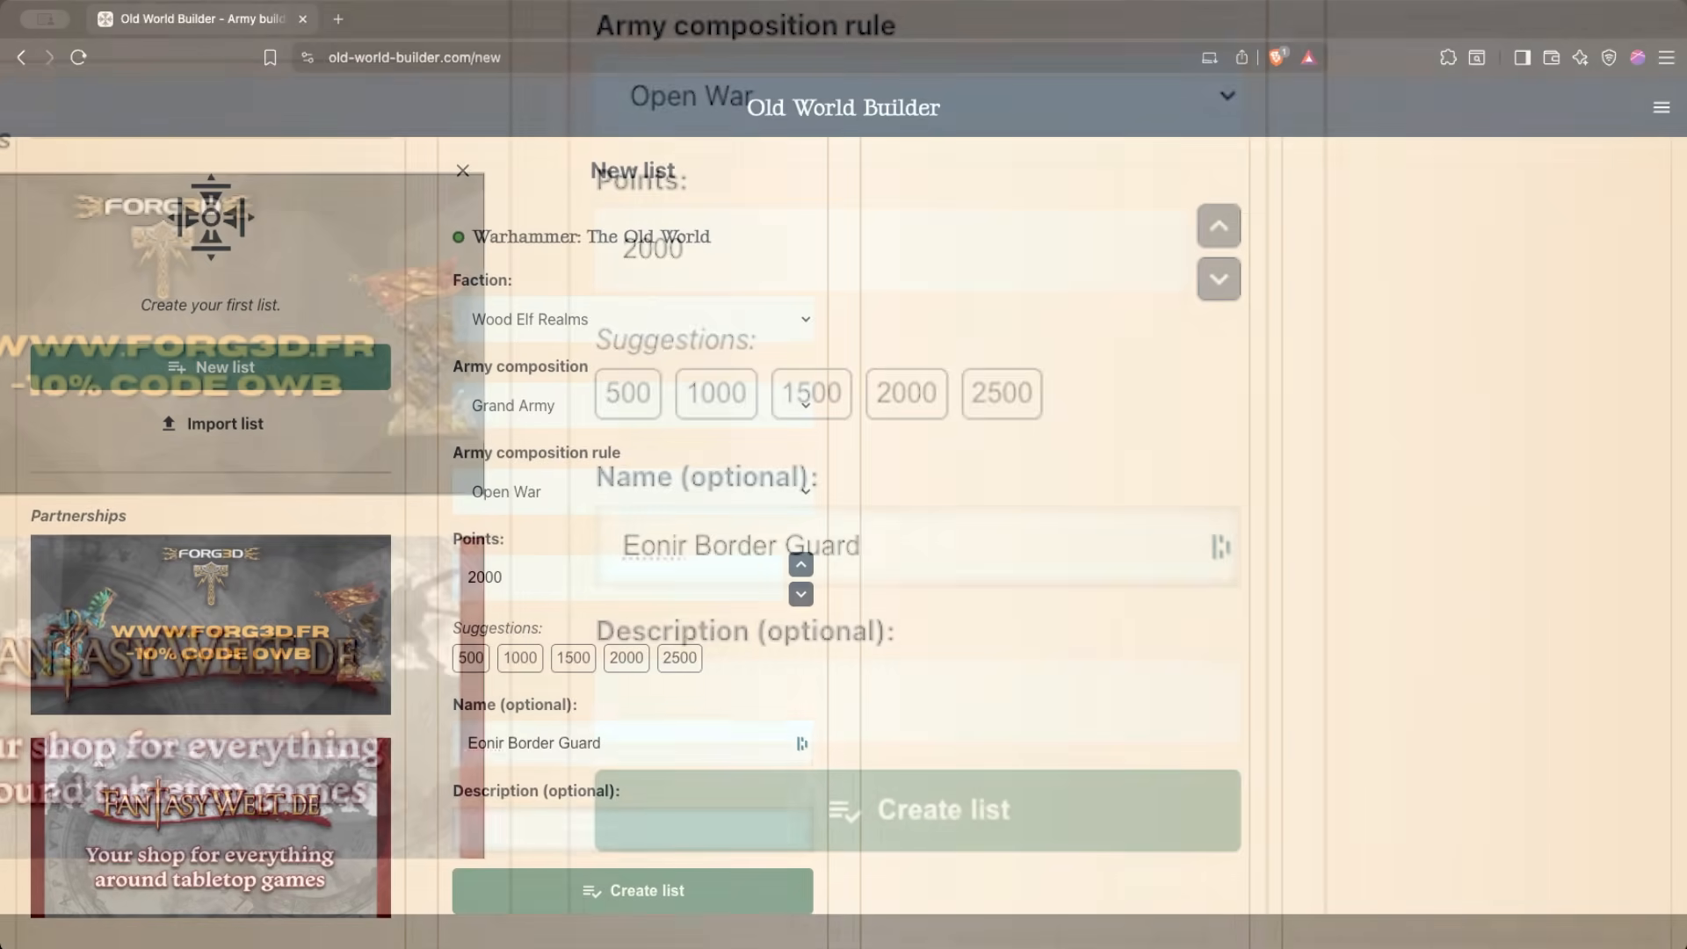
key("Tab")
type("List for teaching people how to use old world builder")
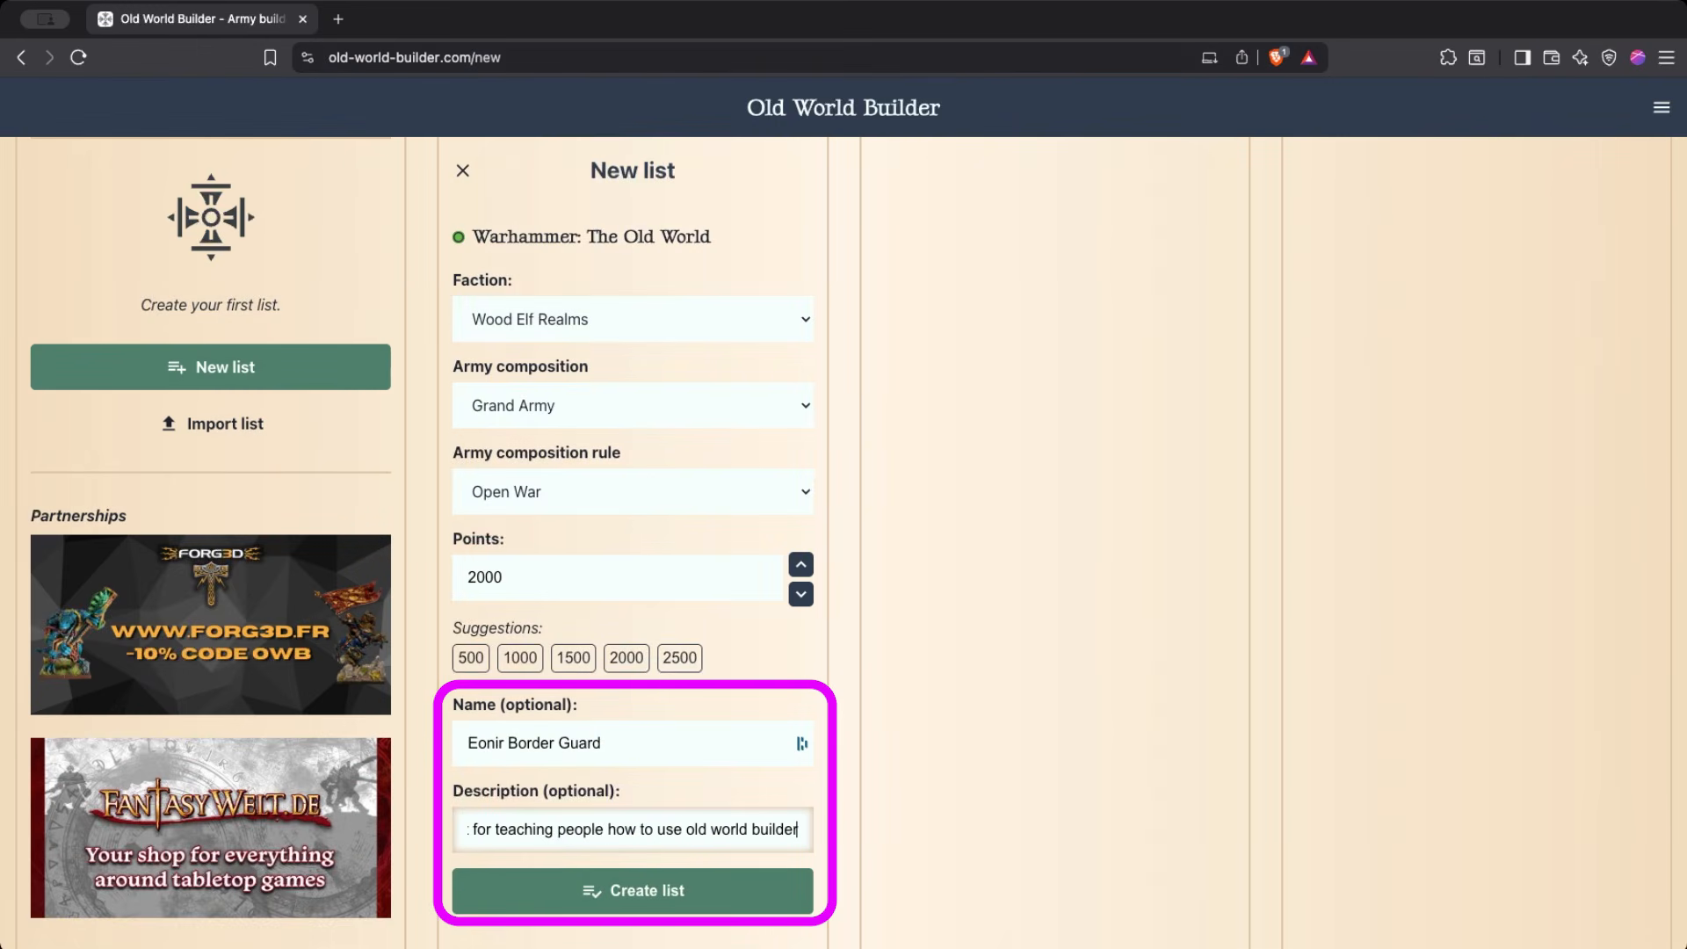
left_click(691, 891)
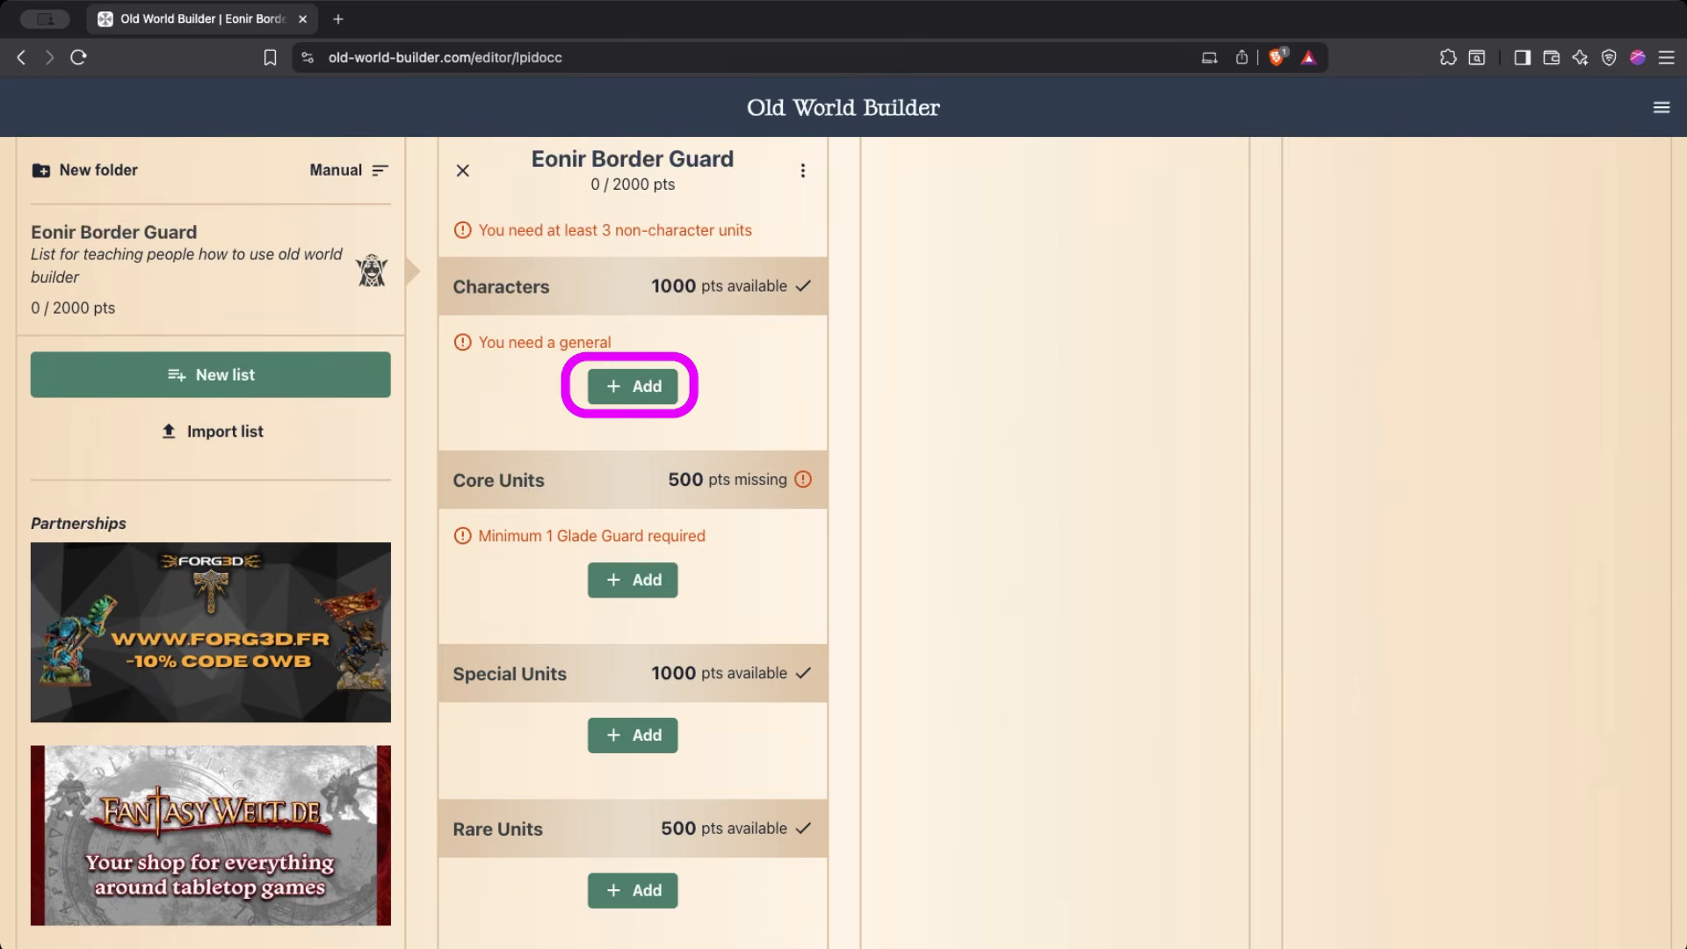
Add a Glade Lord to the characters, equip it with a great weapon and make it the General.
left_click(659, 400)
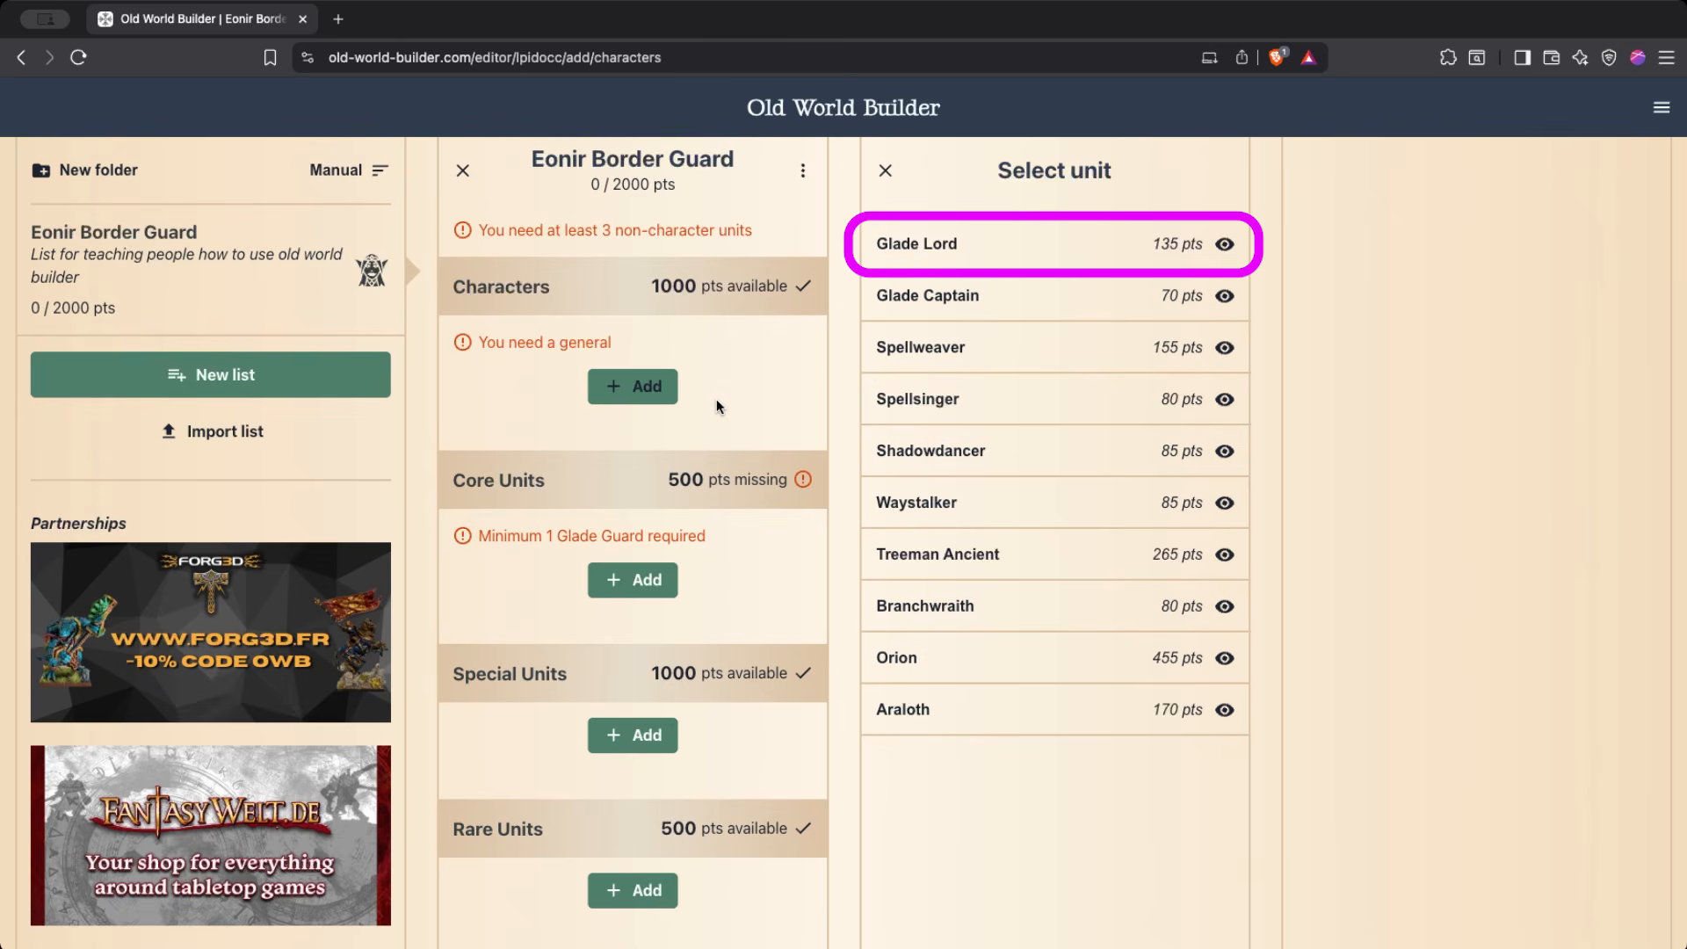
left_click(993, 240)
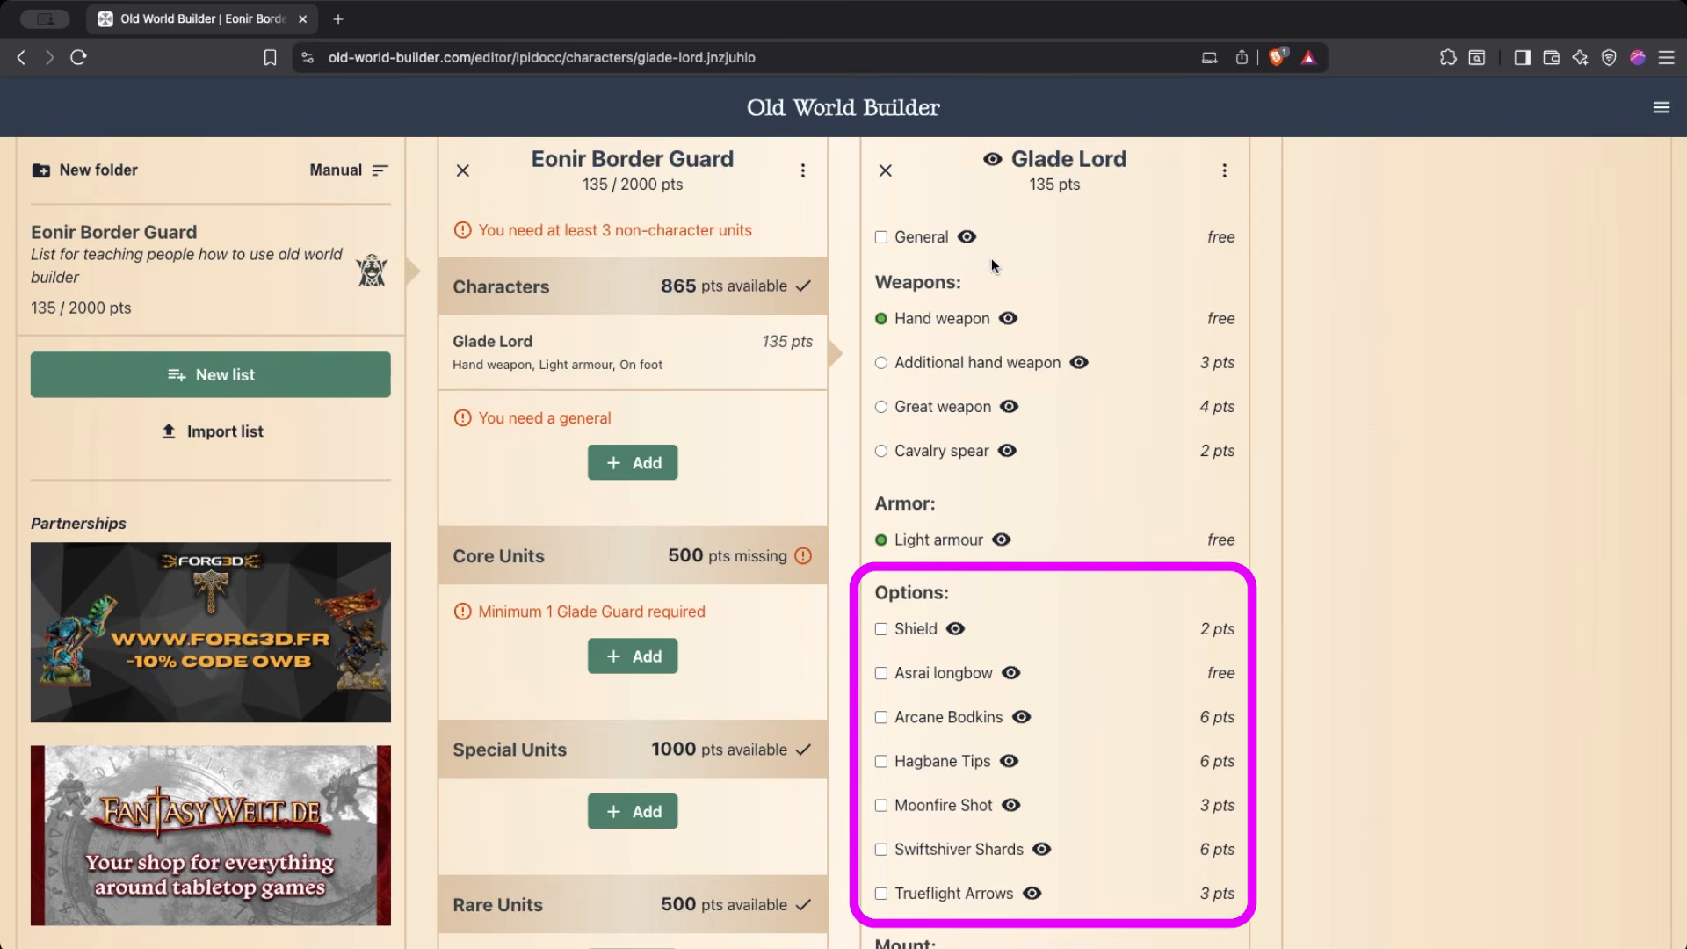
left_click(968, 410)
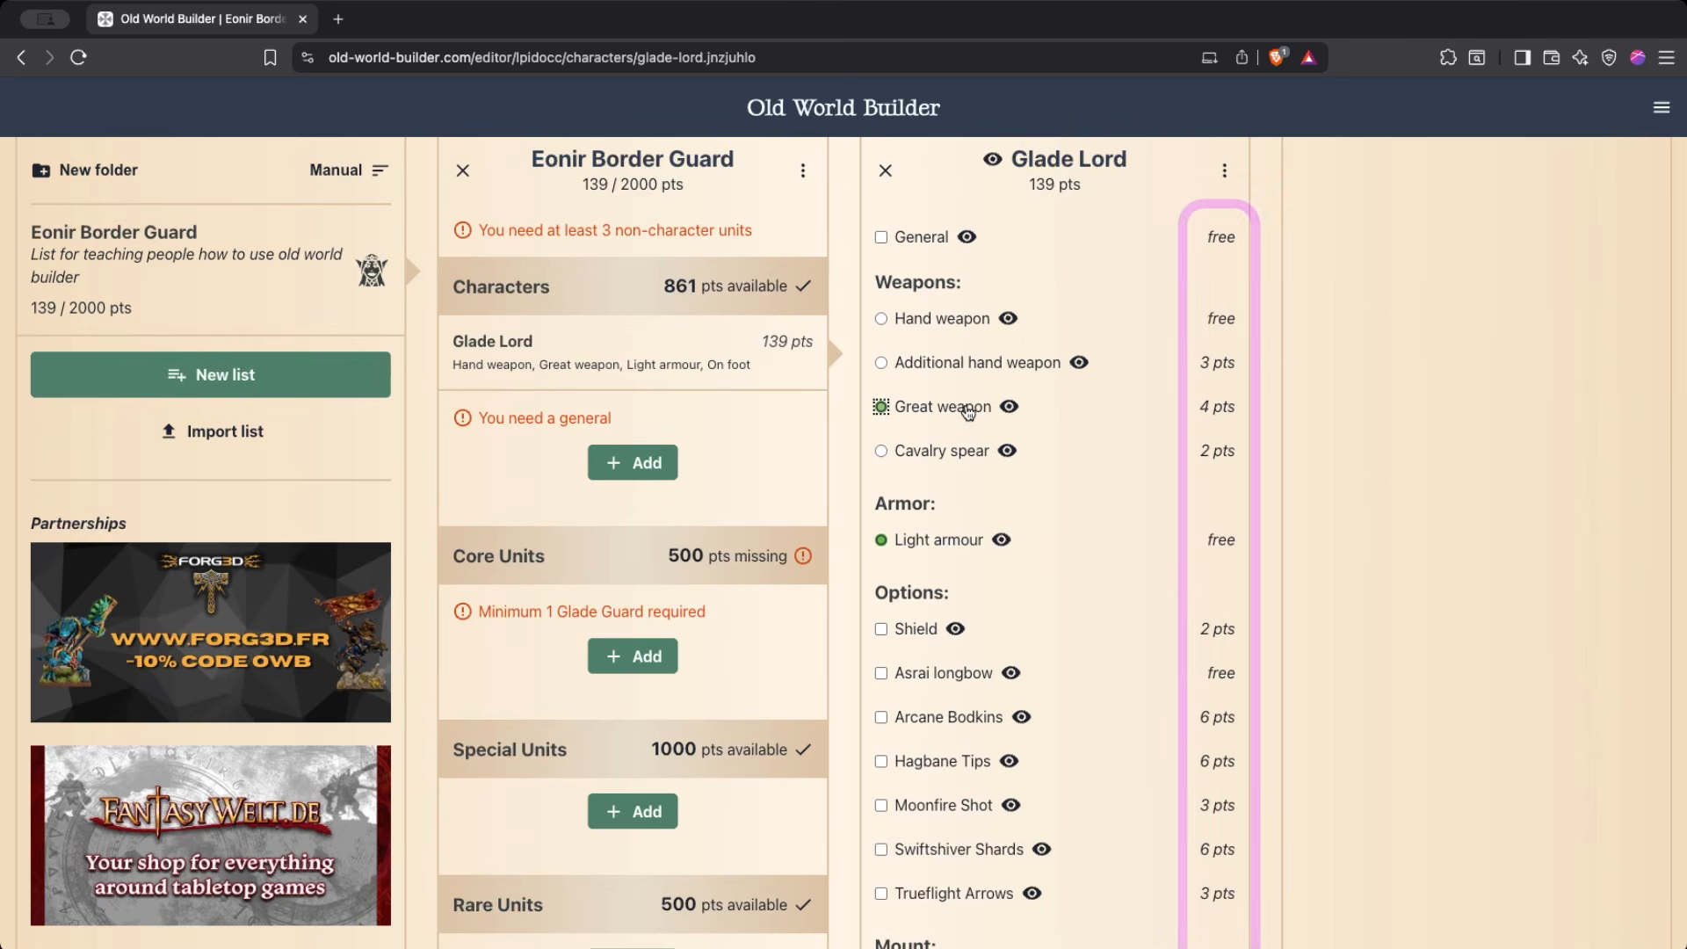
left_click(880, 237)
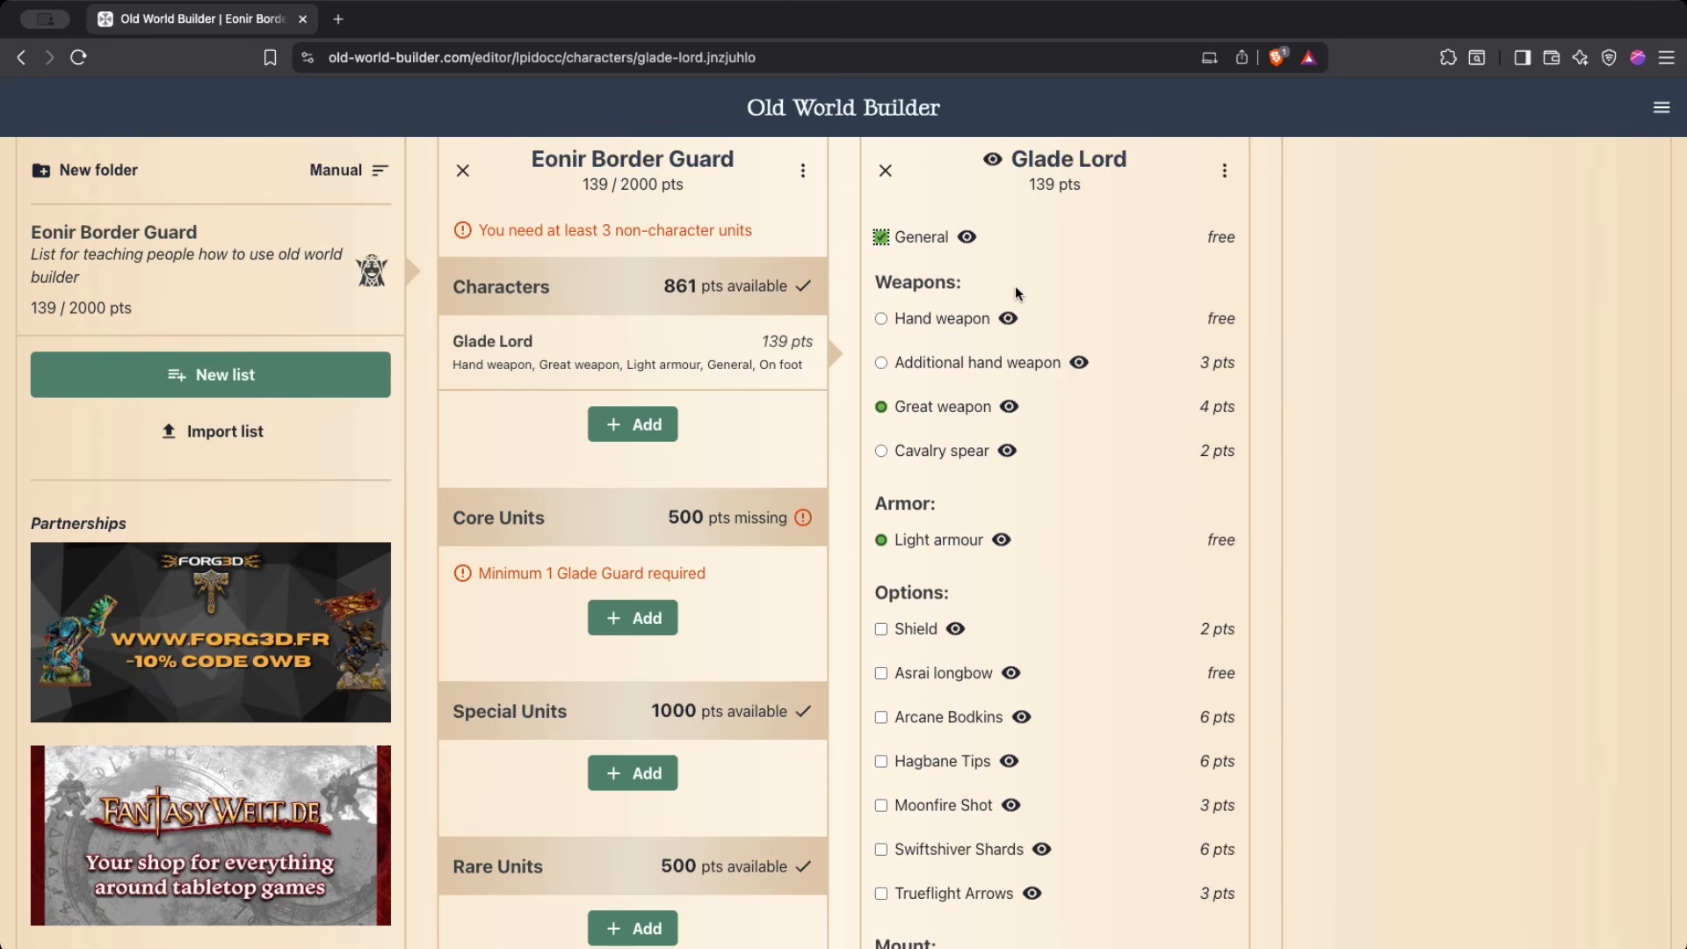
Give the Glade Lord an Asrai longbow, a Forest Dragon mount and Aspect of the Bear.
scroll(1015, 287, "down", 3)
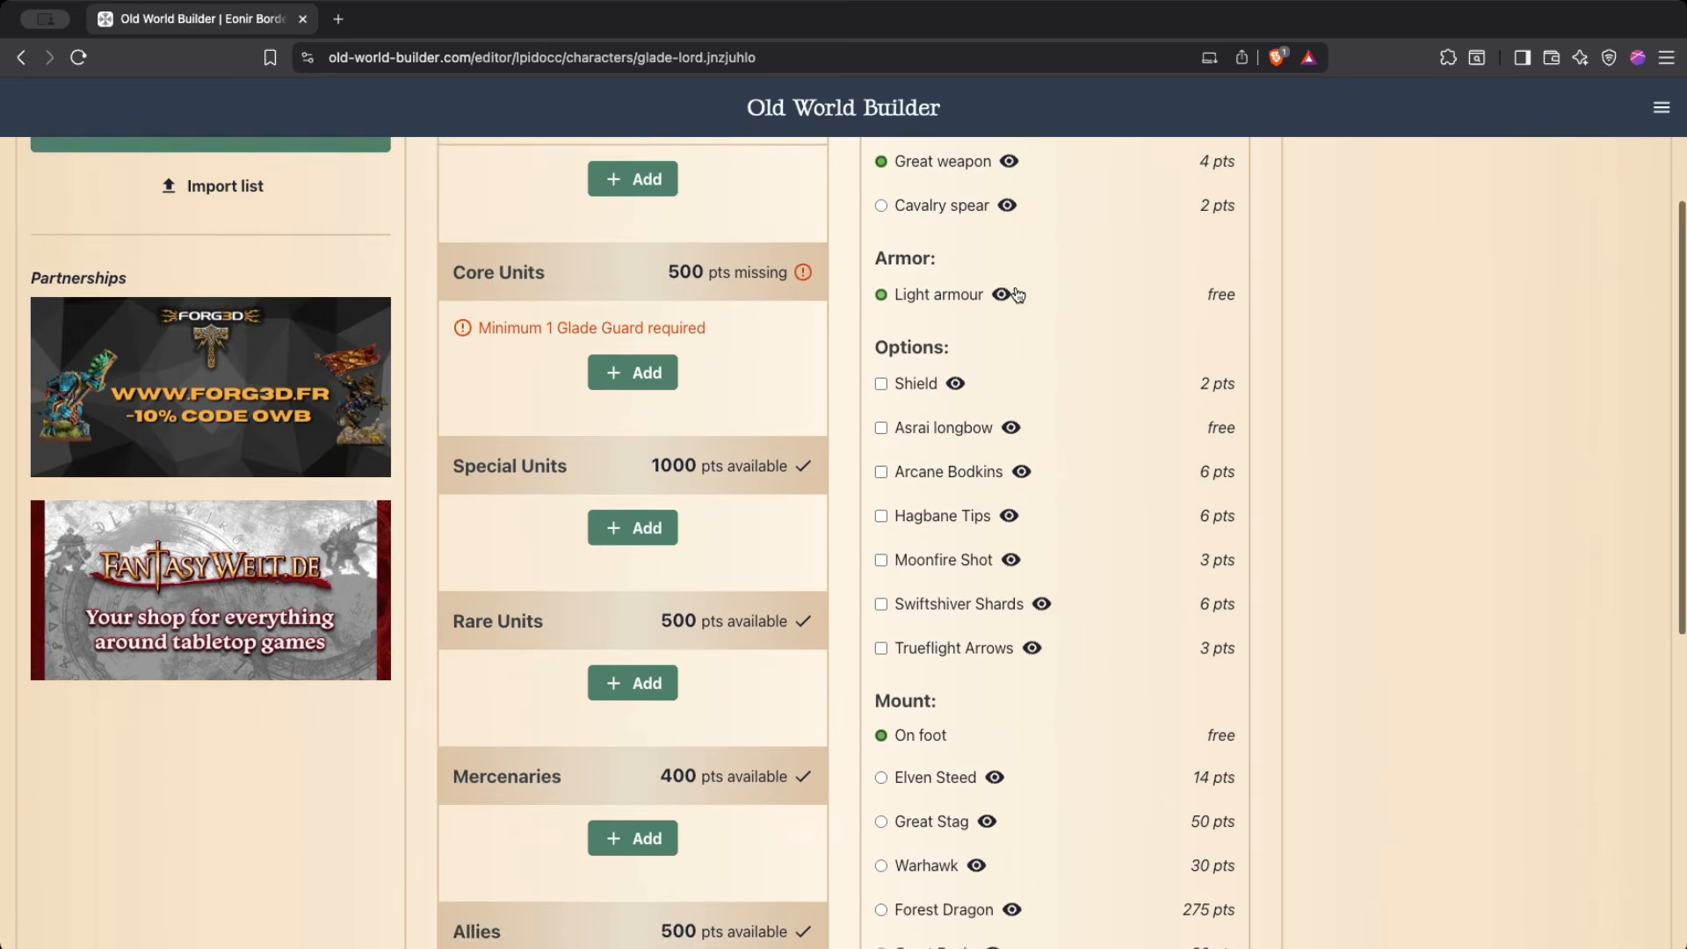
left_click(881, 396)
scroll(882, 397, "down", 6)
left_click(881, 389)
left_click(1052, 613)
left_click(1302, 334)
scroll(1288, 388, "down", 7)
Choose the Talisman of Protection from the Glade Lord's magic items.
left_click(1213, 629)
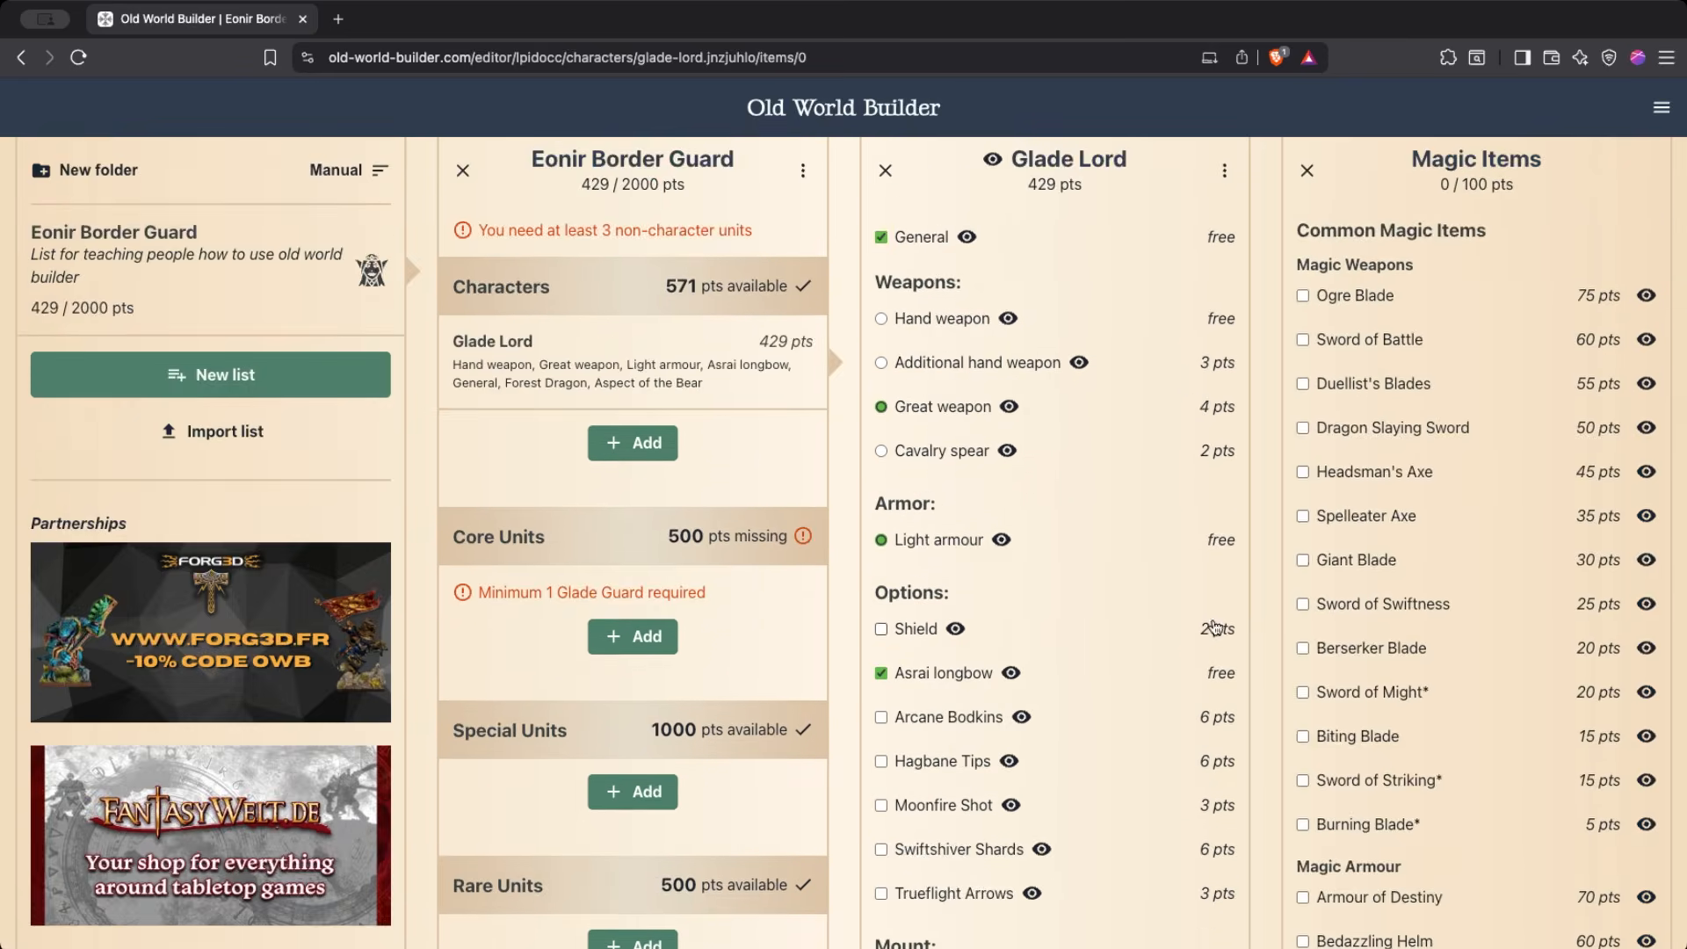
scroll(1452, 555, "down", 7)
scroll(1451, 554, "down", 2)
left_click(1304, 642)
scroll(1303, 645, "up", 8)
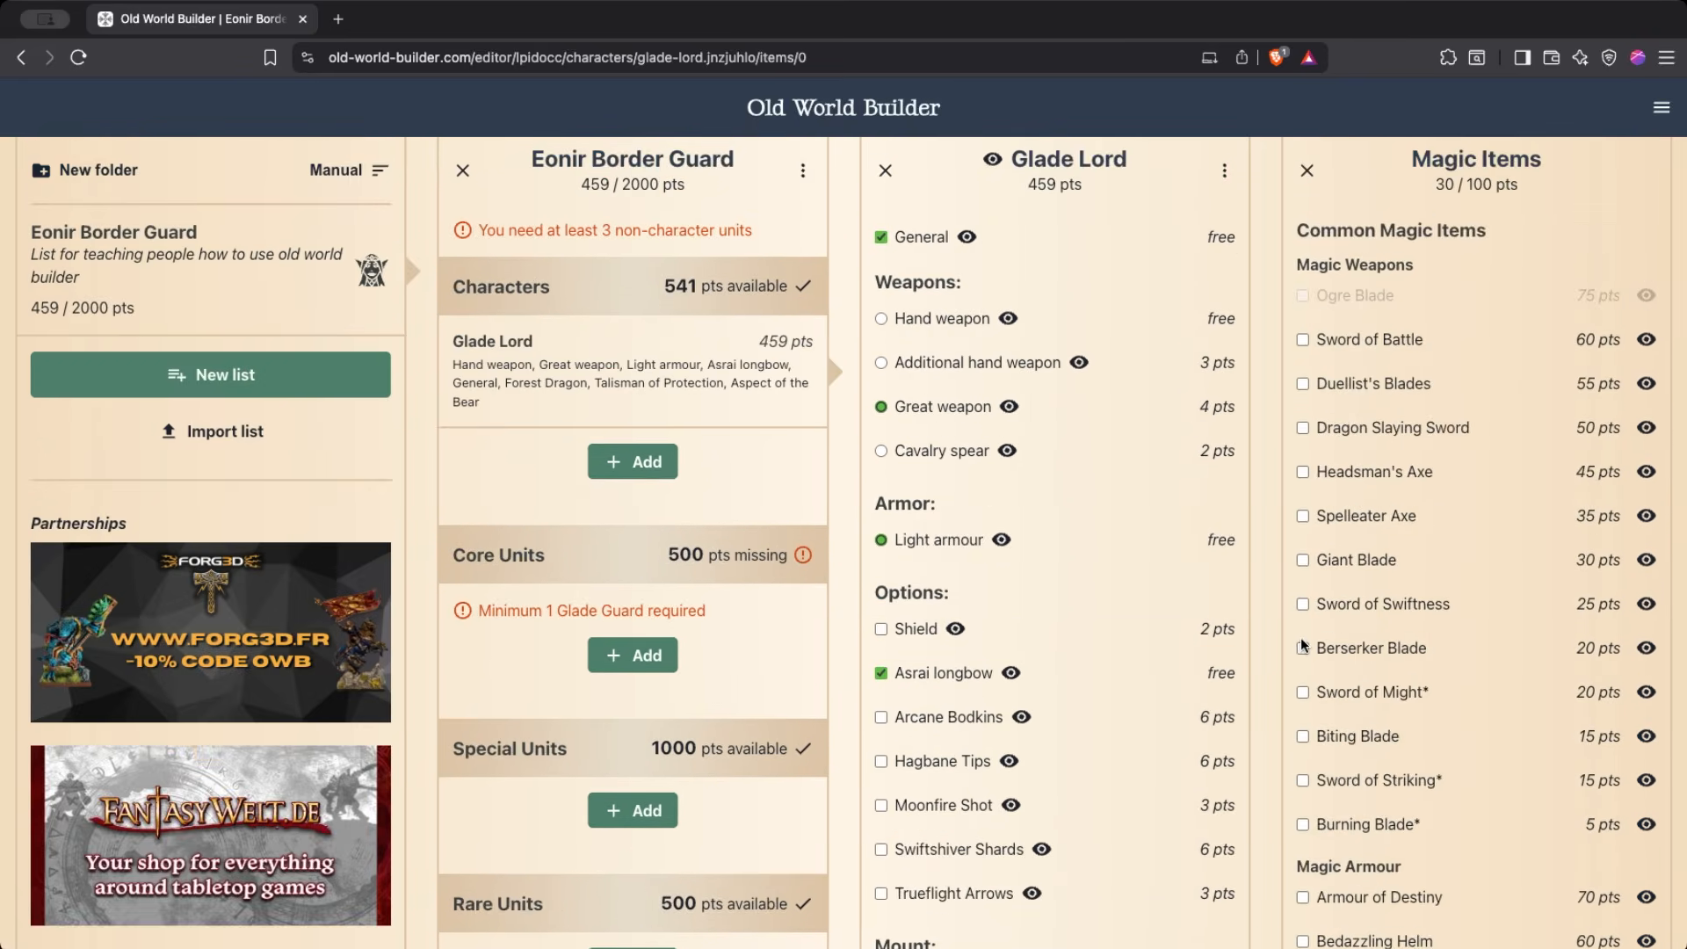
Add a Waystalker to the characters and give it the Ambushers option.
left_click(648, 464)
left_click(930, 510)
left_click(882, 456)
left_click(881, 543)
Equip the Waystalker with the magic weapon Asyendi's Bane.
scroll(1155, 487, "down", 3)
left_click(1160, 590)
scroll(1494, 533, "down", 15)
scroll(1494, 532, "down", 2)
left_click(1304, 751)
scroll(1488, 384, "down", 8)
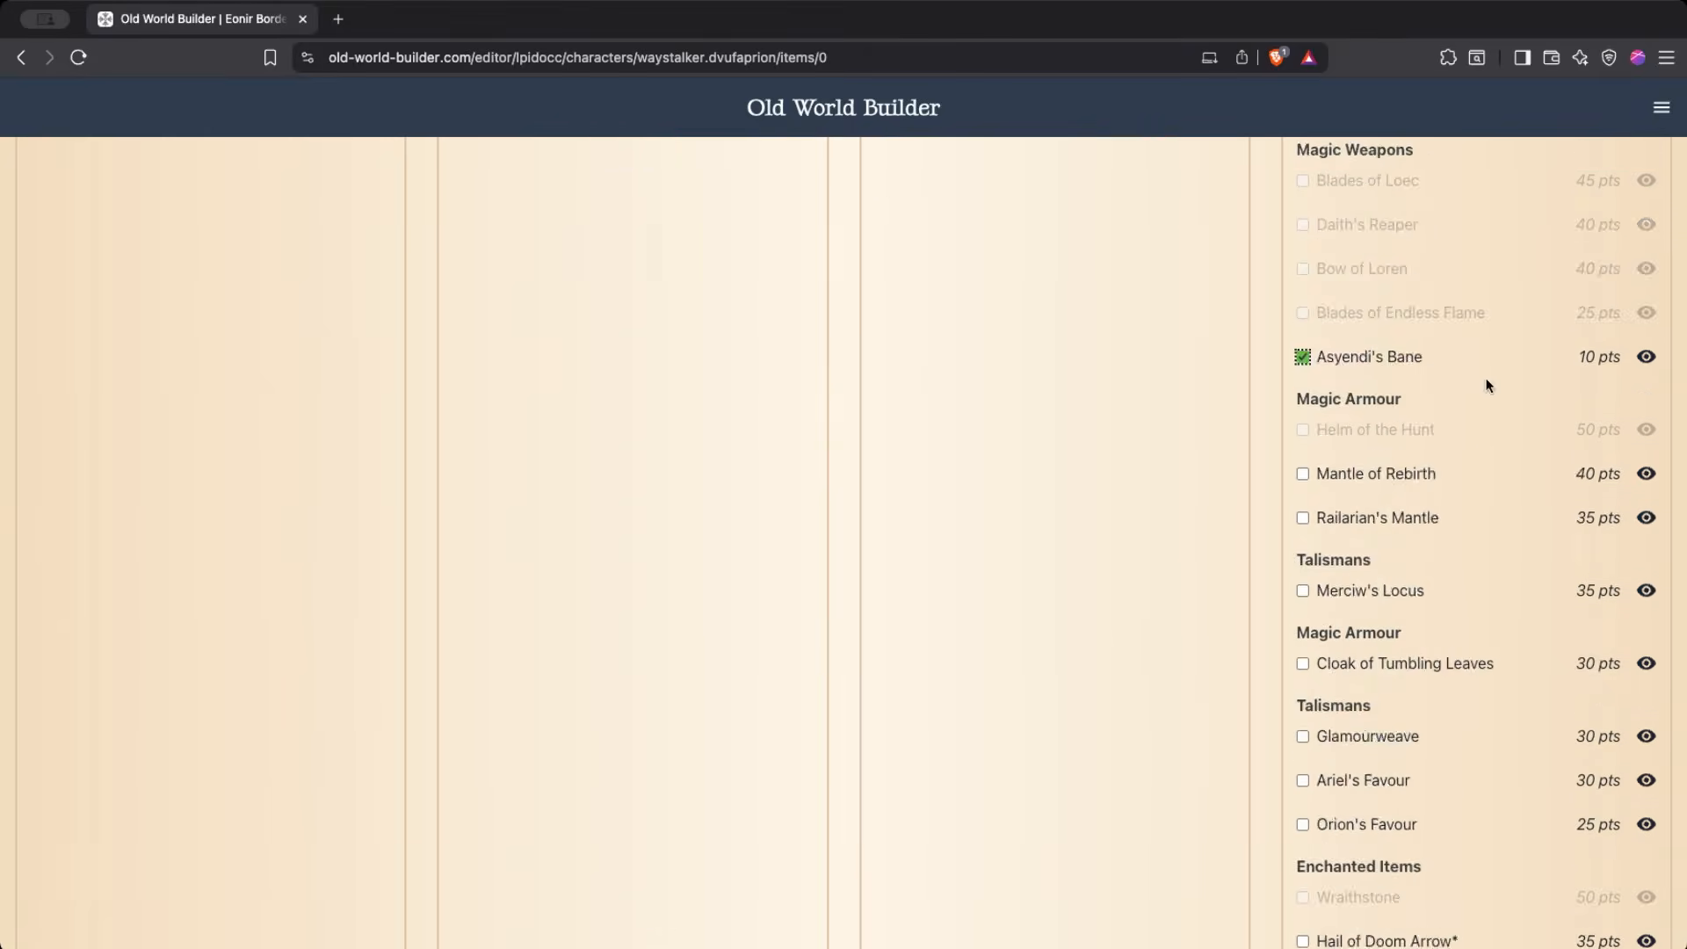
Add the Wailing Arrow to the Waystalker from the enchanted items.
left_click(1303, 351)
left_click(1303, 352)
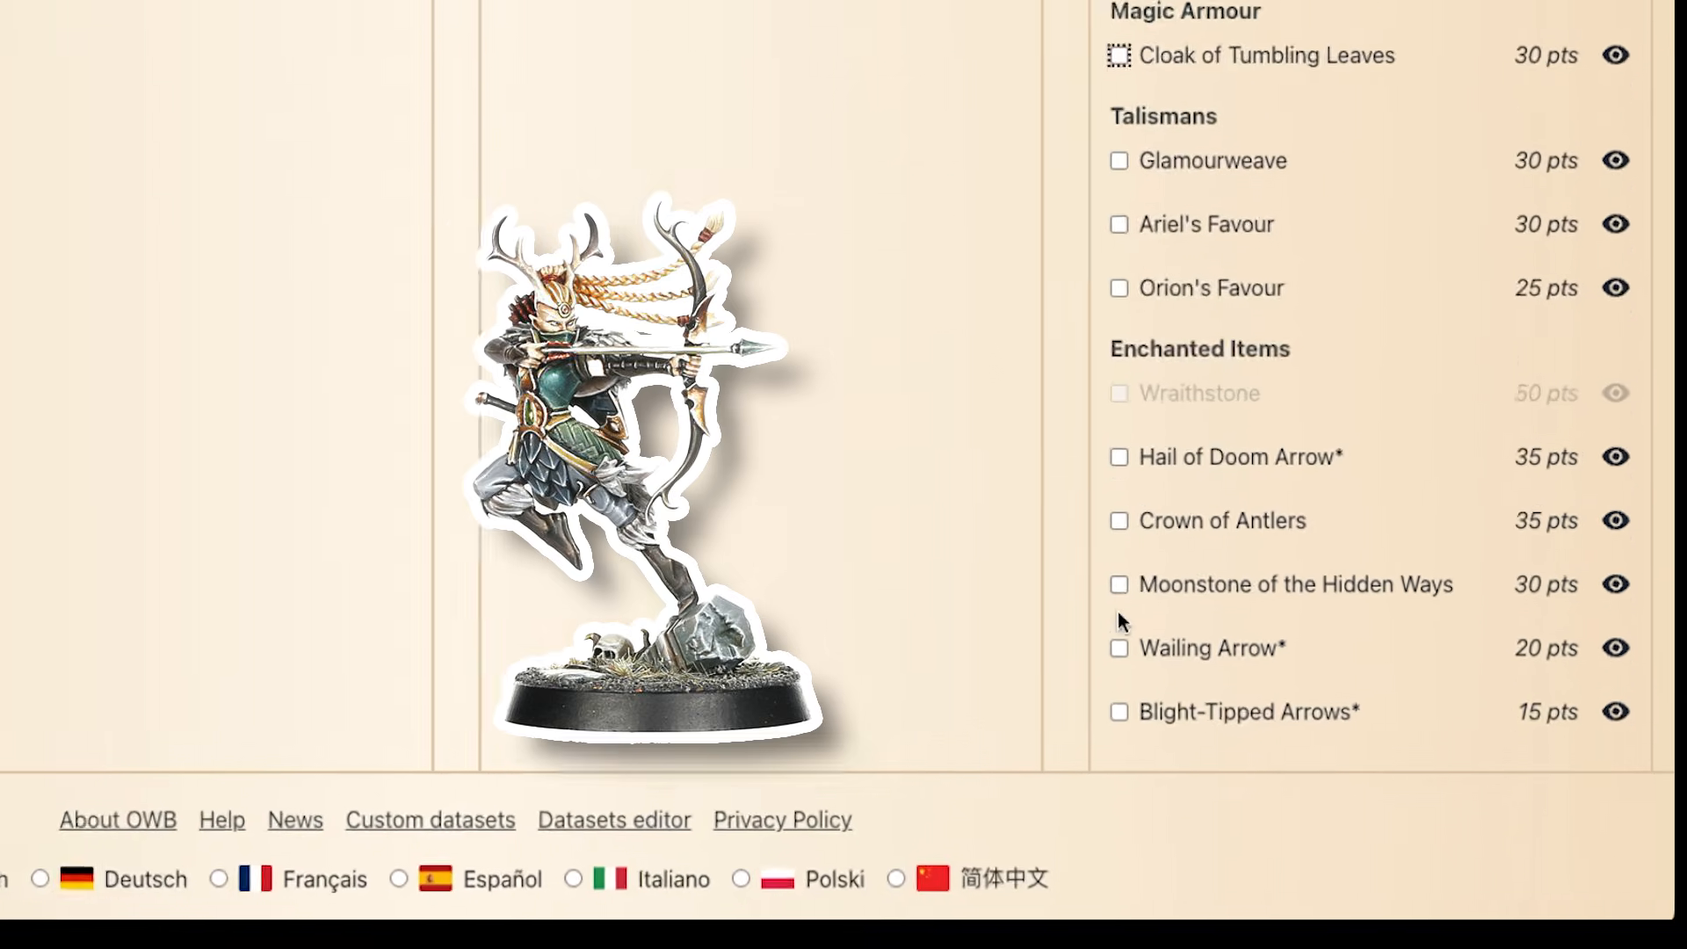
left_click(1301, 763)
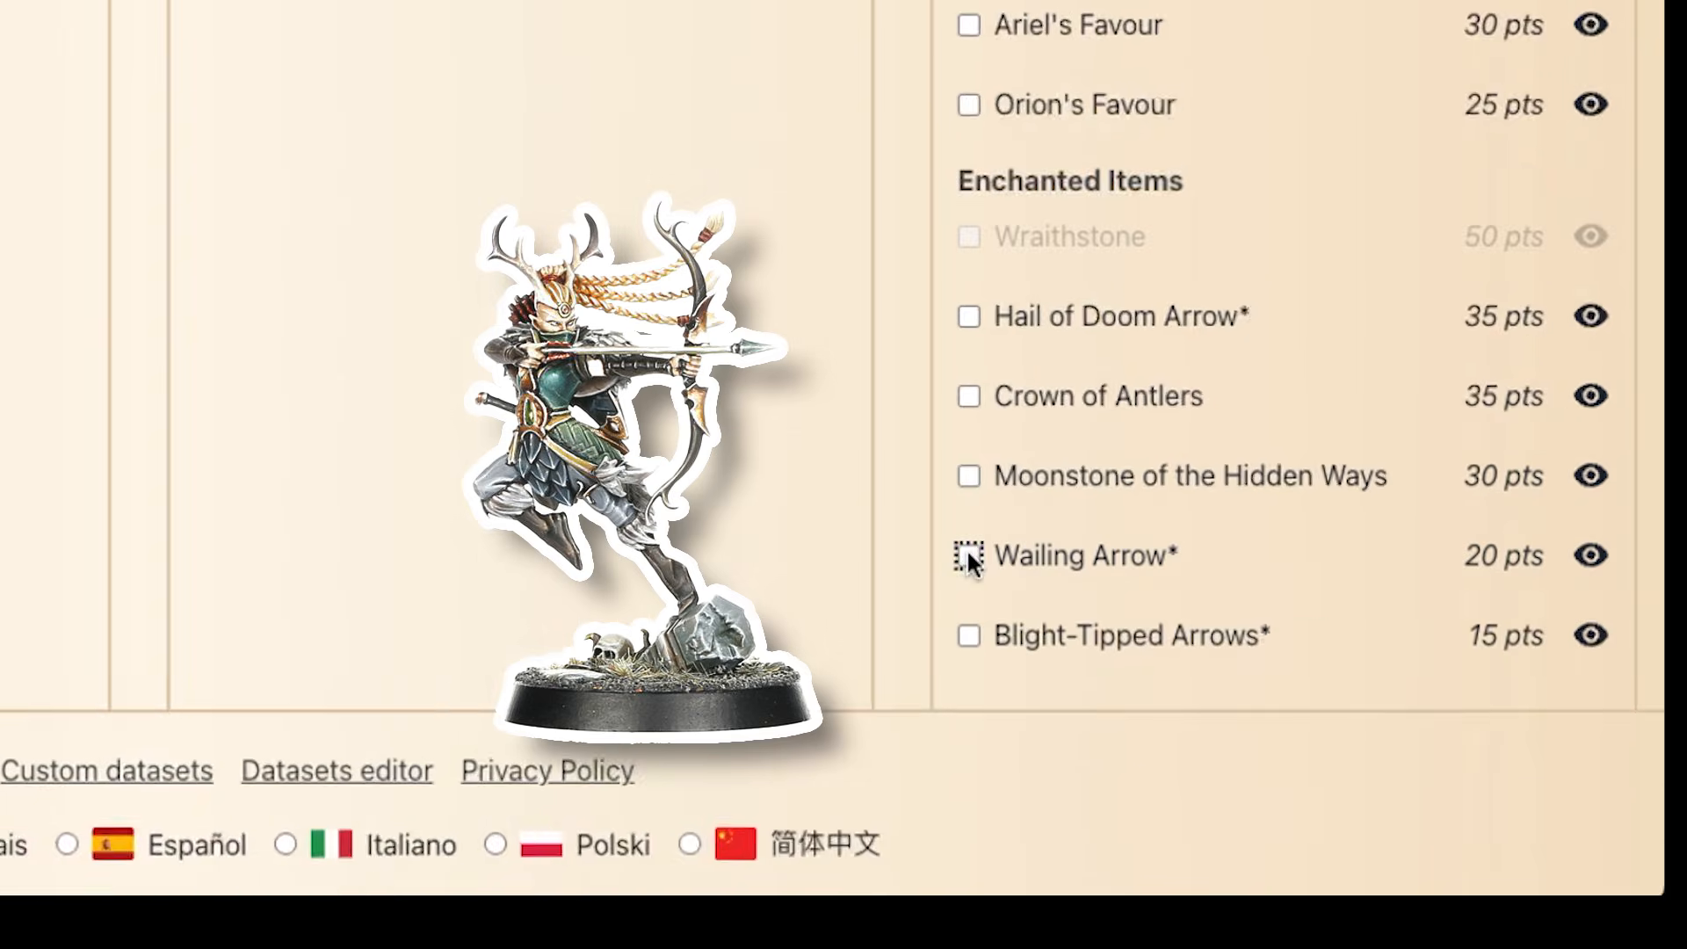
left_click(967, 554)
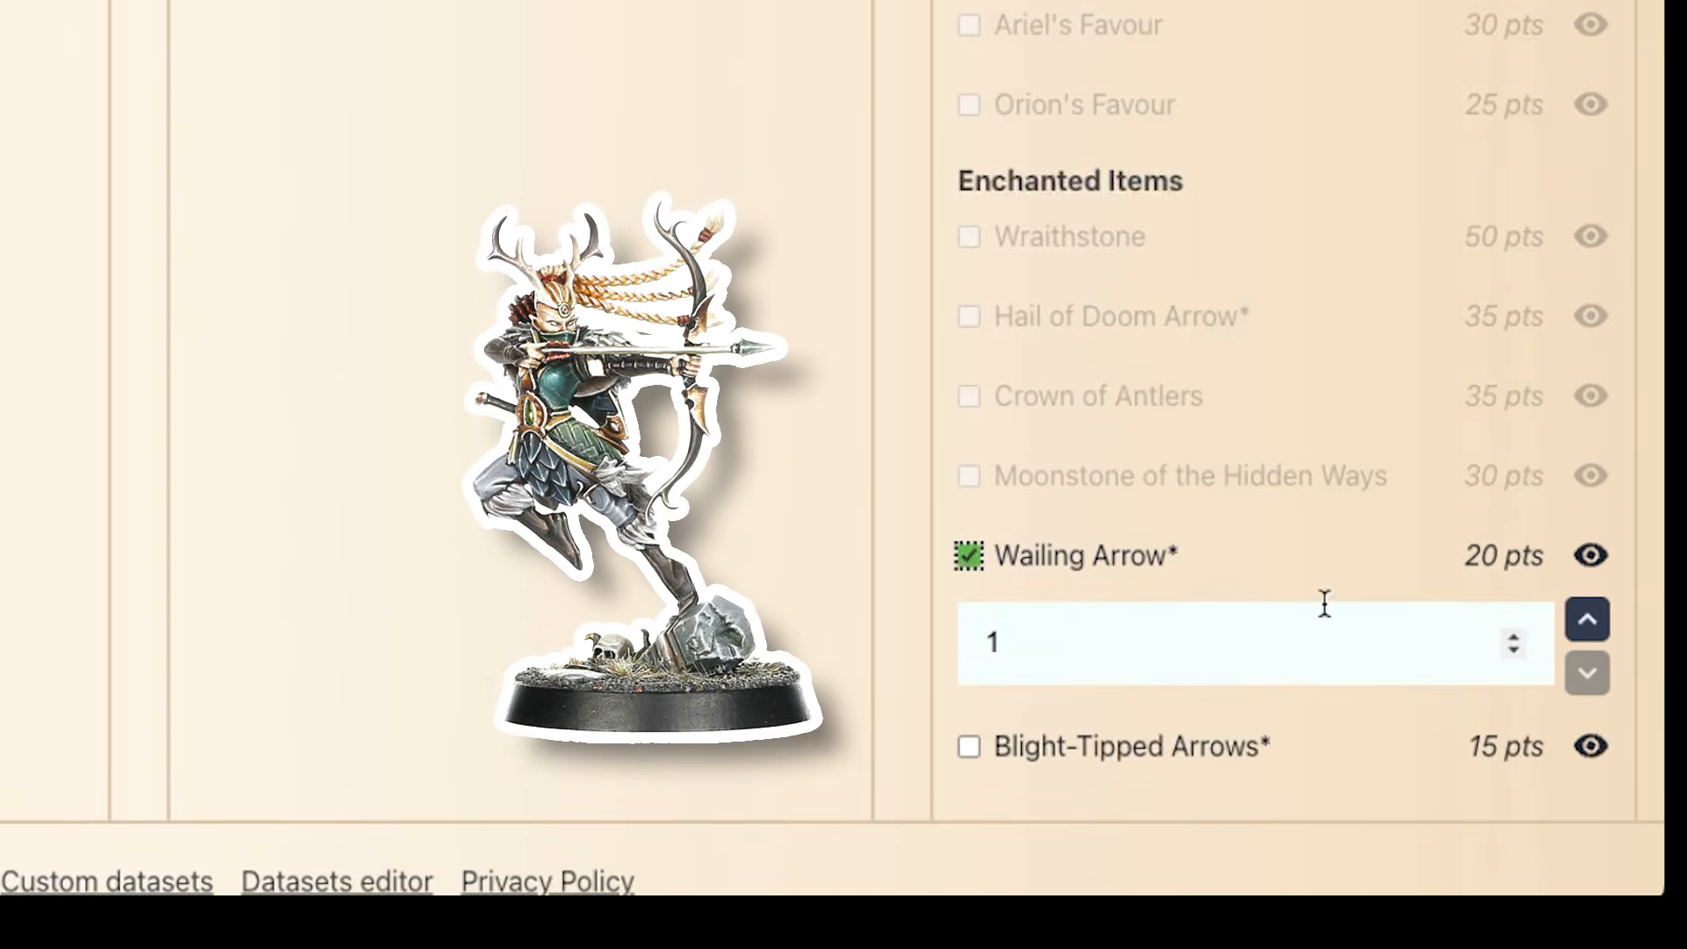
left_click(1588, 620)
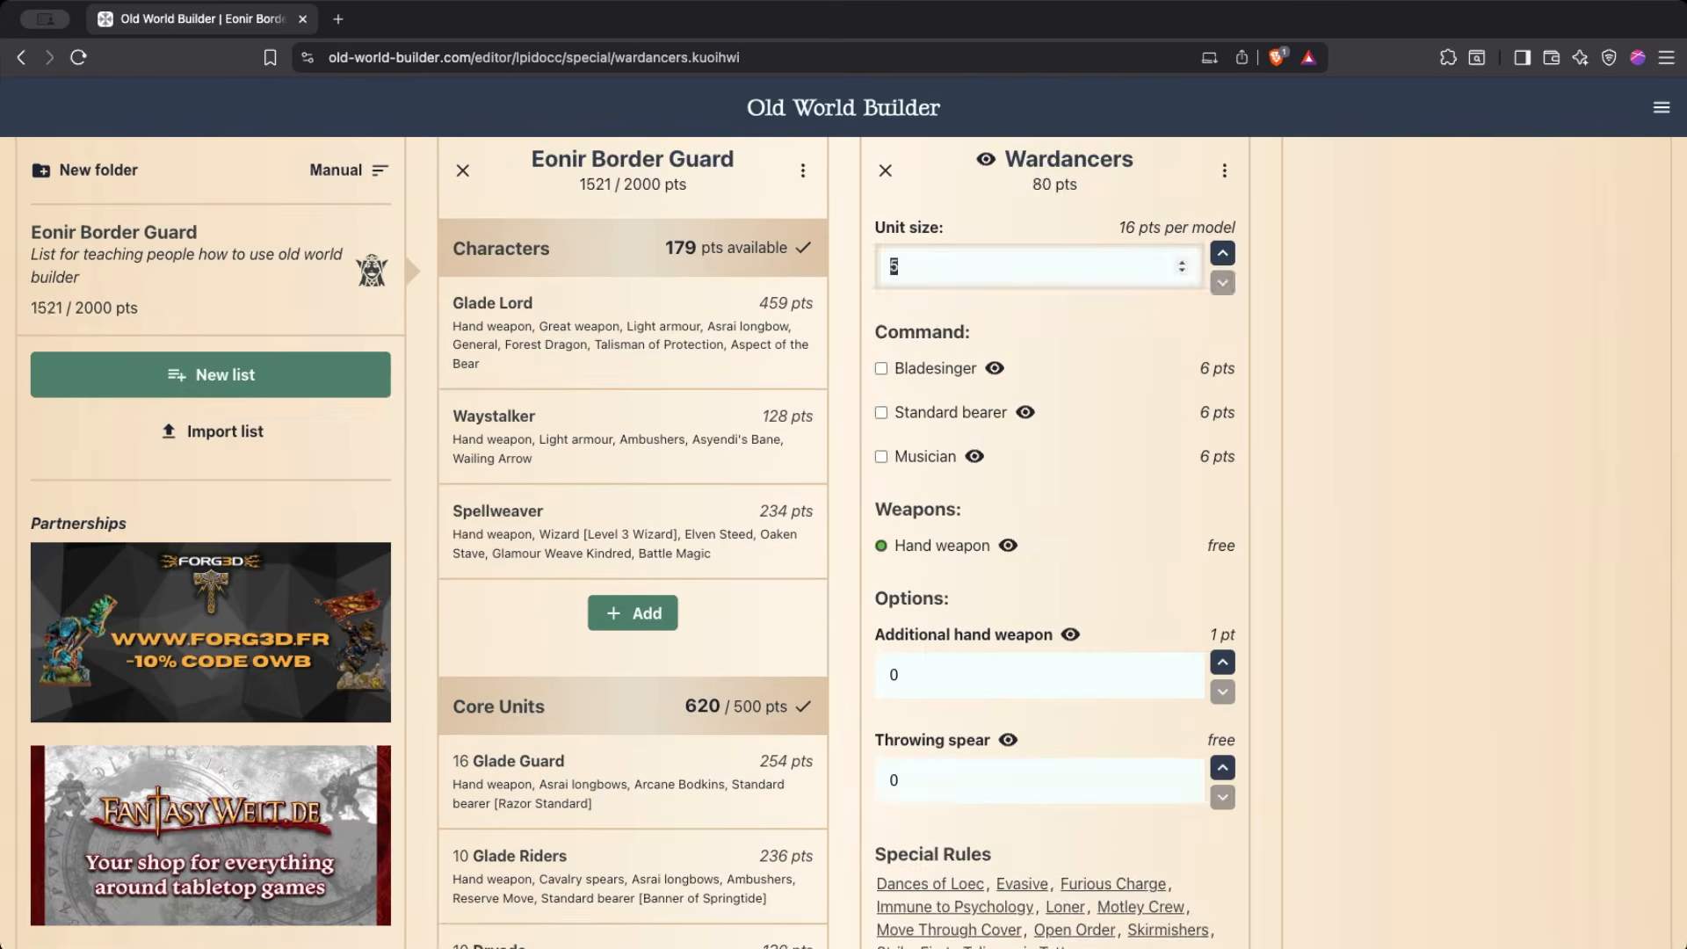
Close the Treeman's unit details and open the game view of the Eonir Border Guard list.
scroll(659, 425, "down", 4)
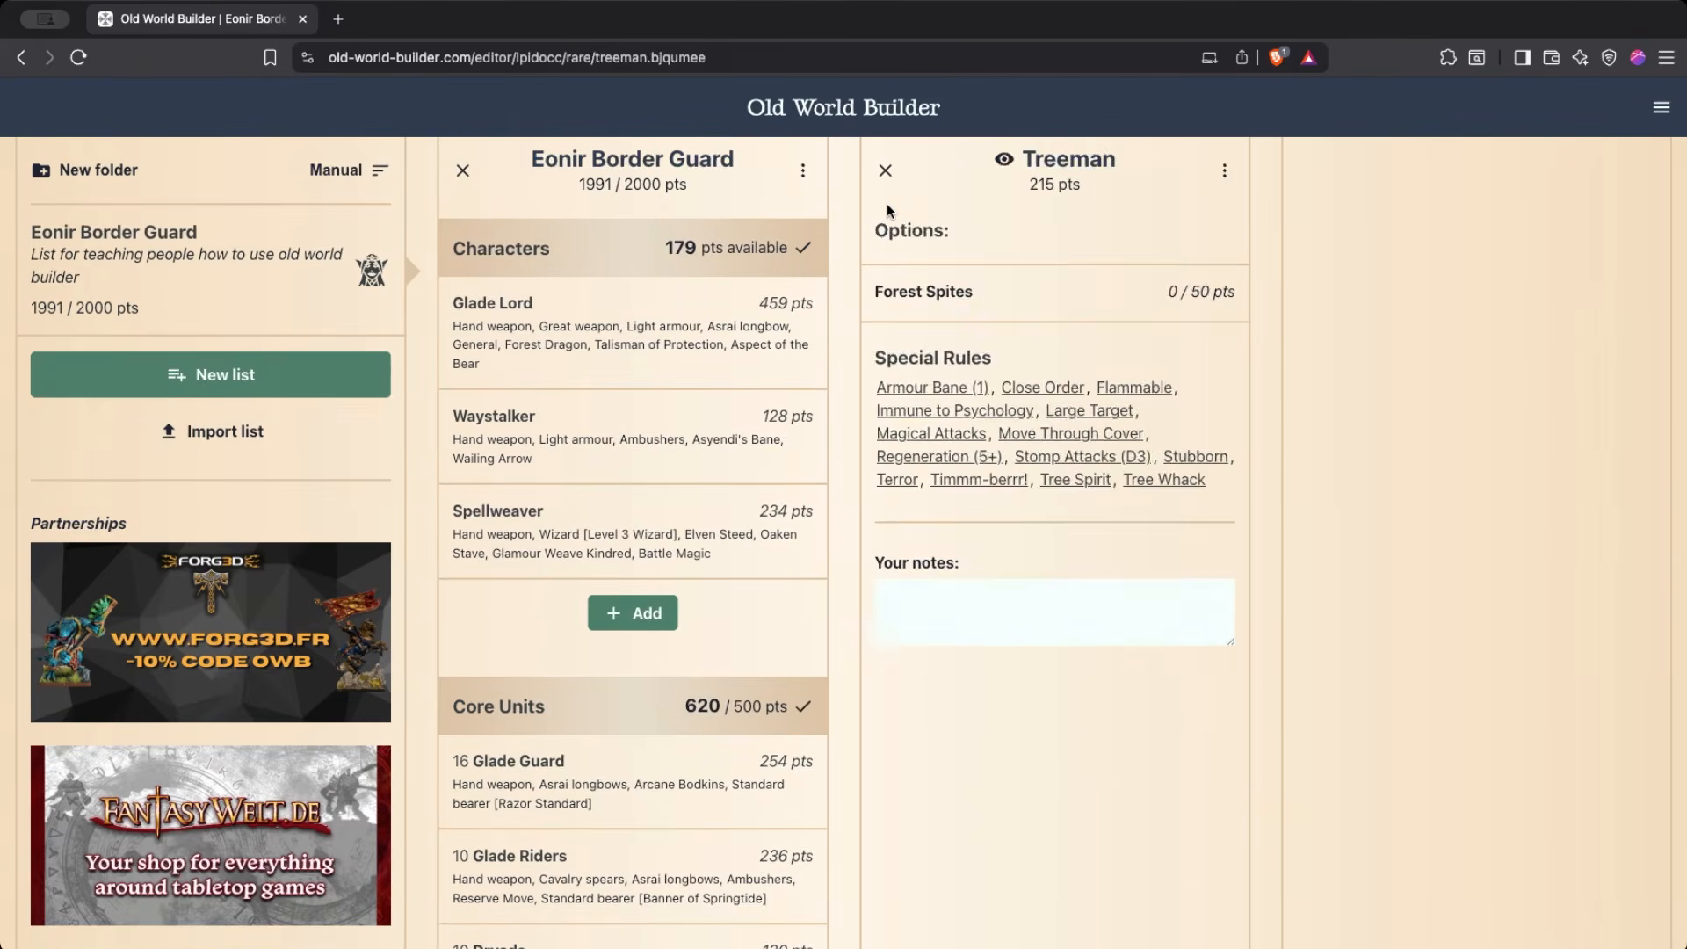
left_click(886, 170)
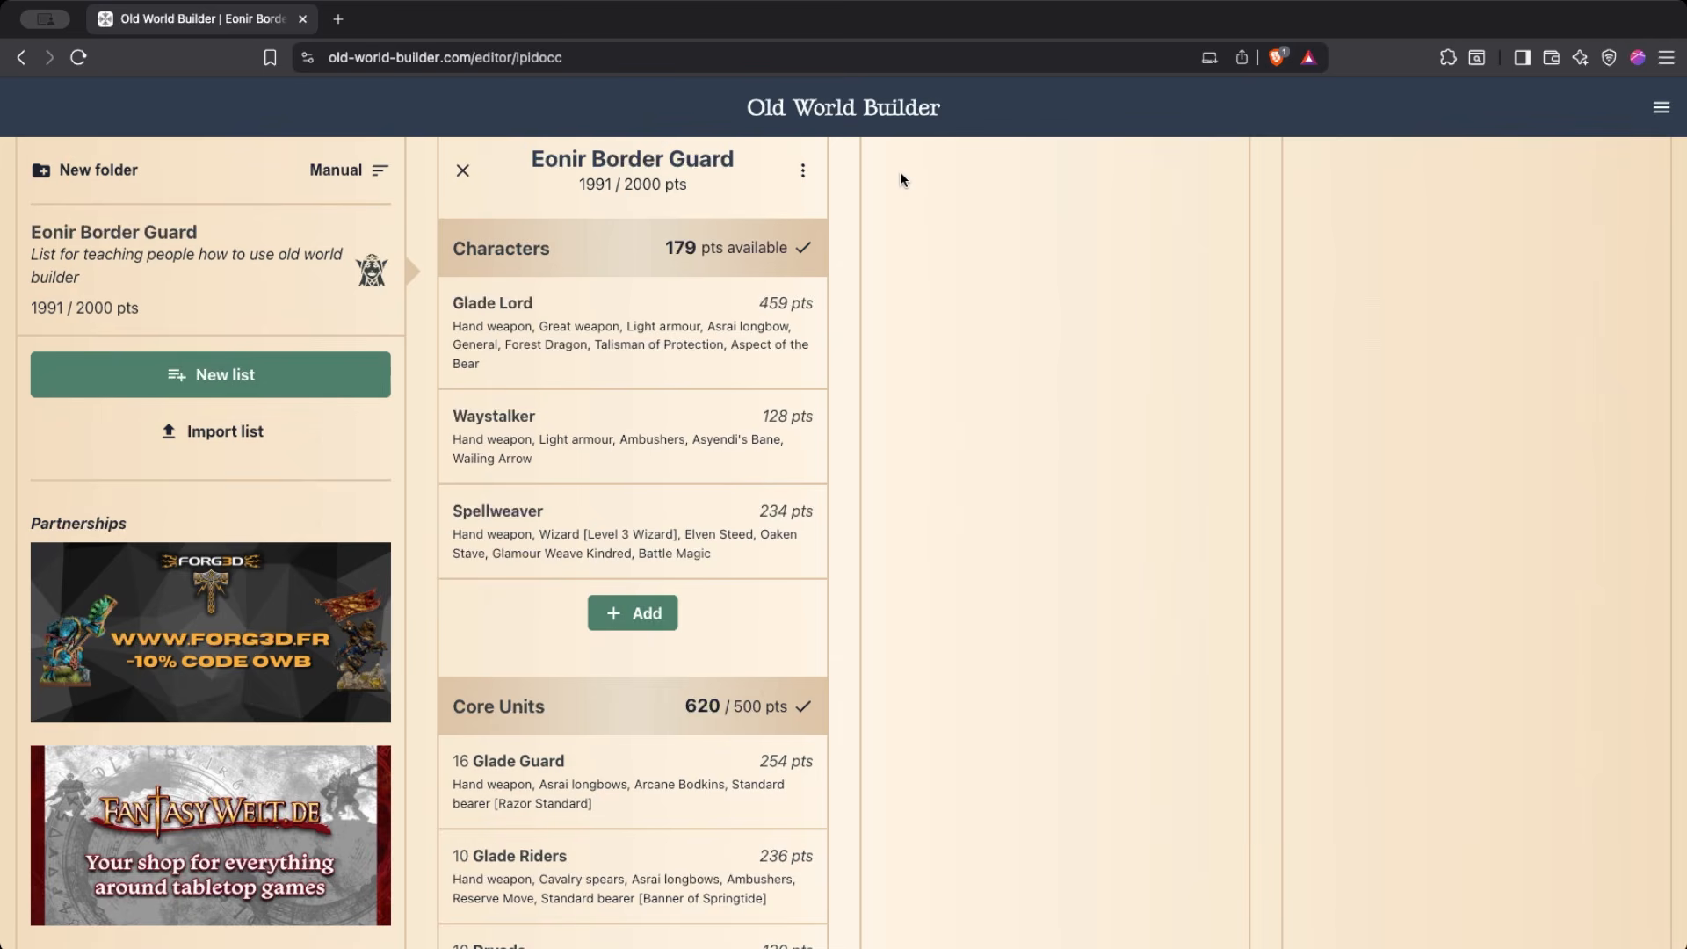
scroll(859, 213, "down", 12)
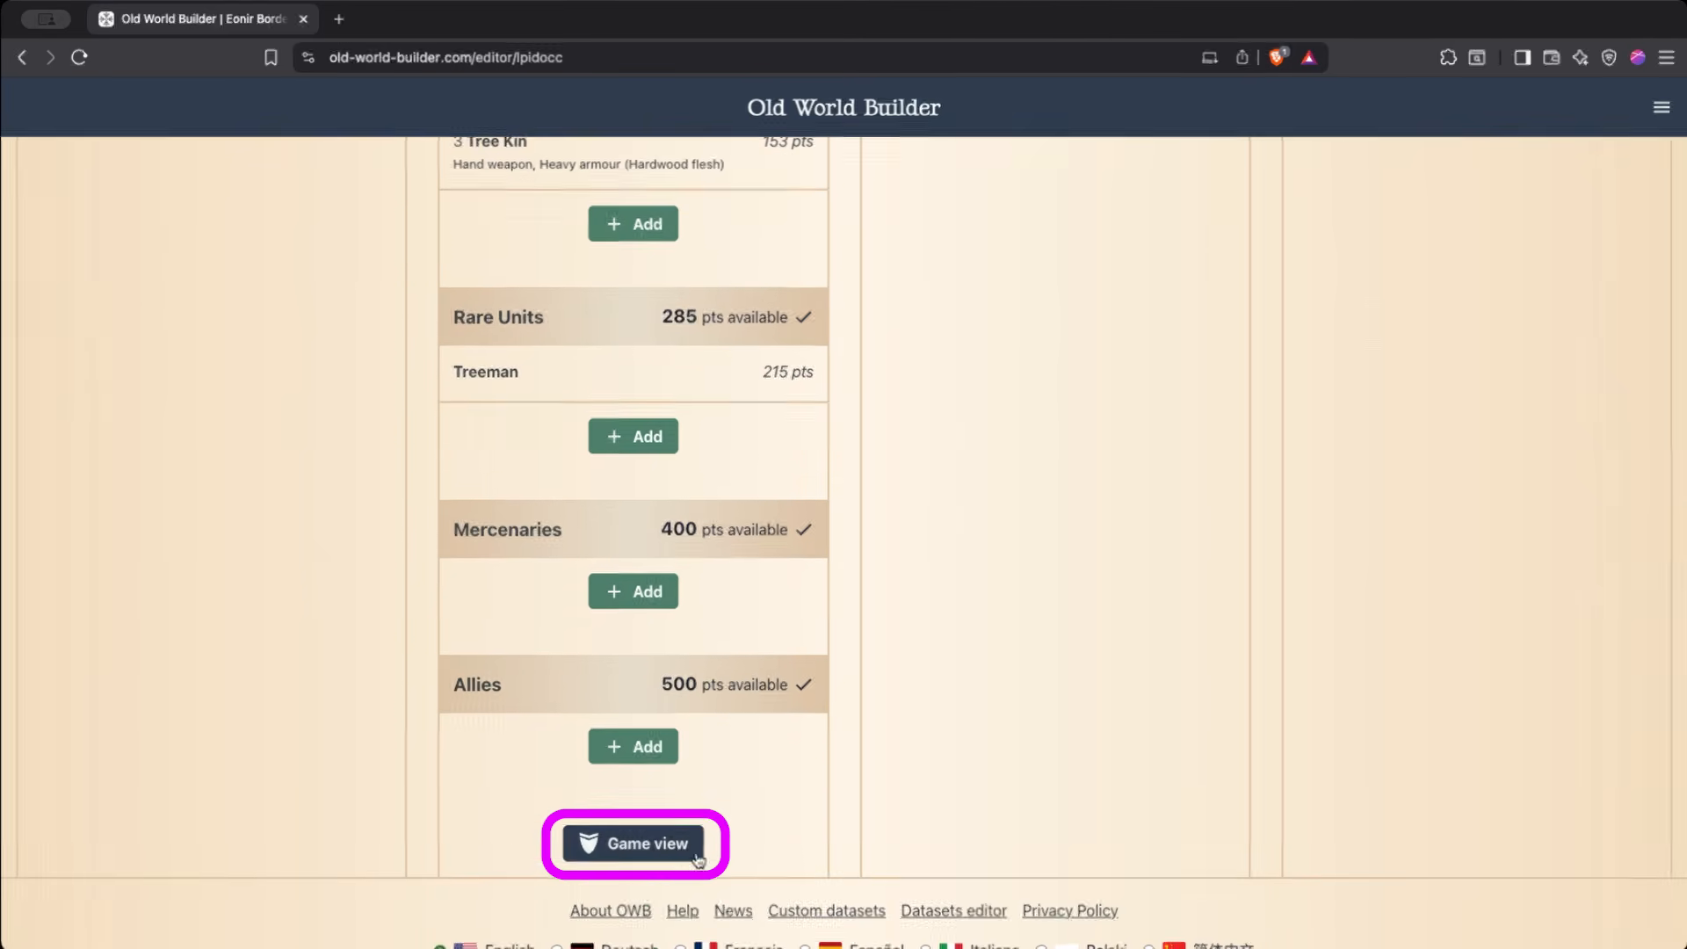
left_click(675, 849)
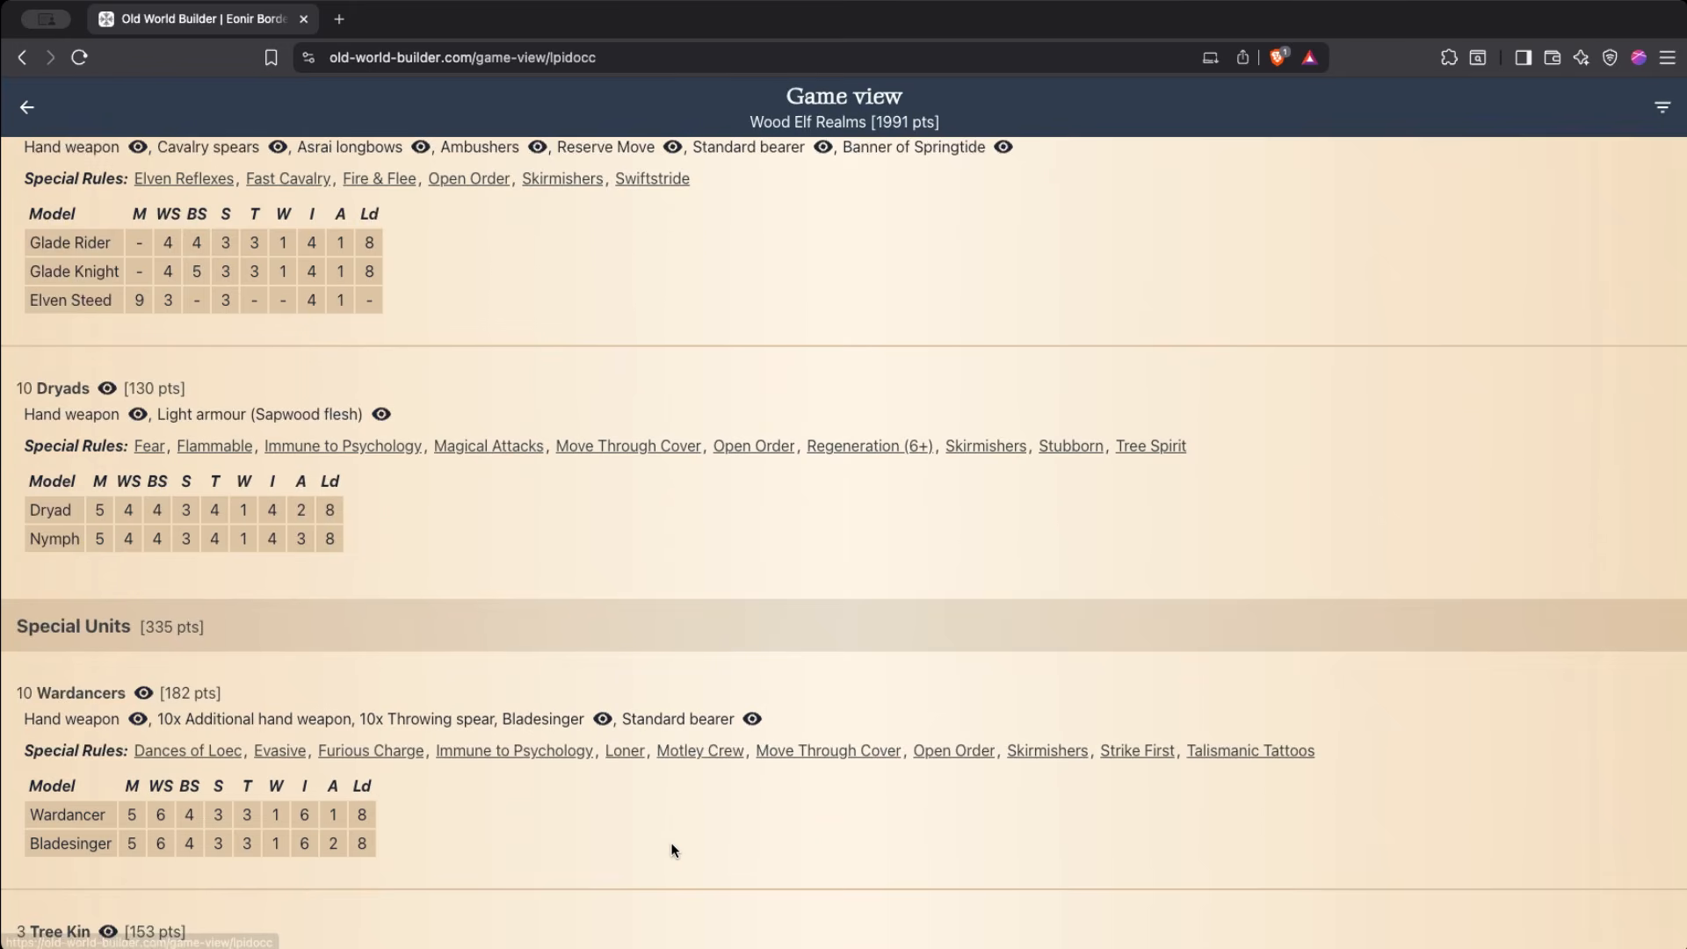
Look up the rule details of the Glade Riders' Asrai longbows in the game view.
scroll(673, 851, "up", 1)
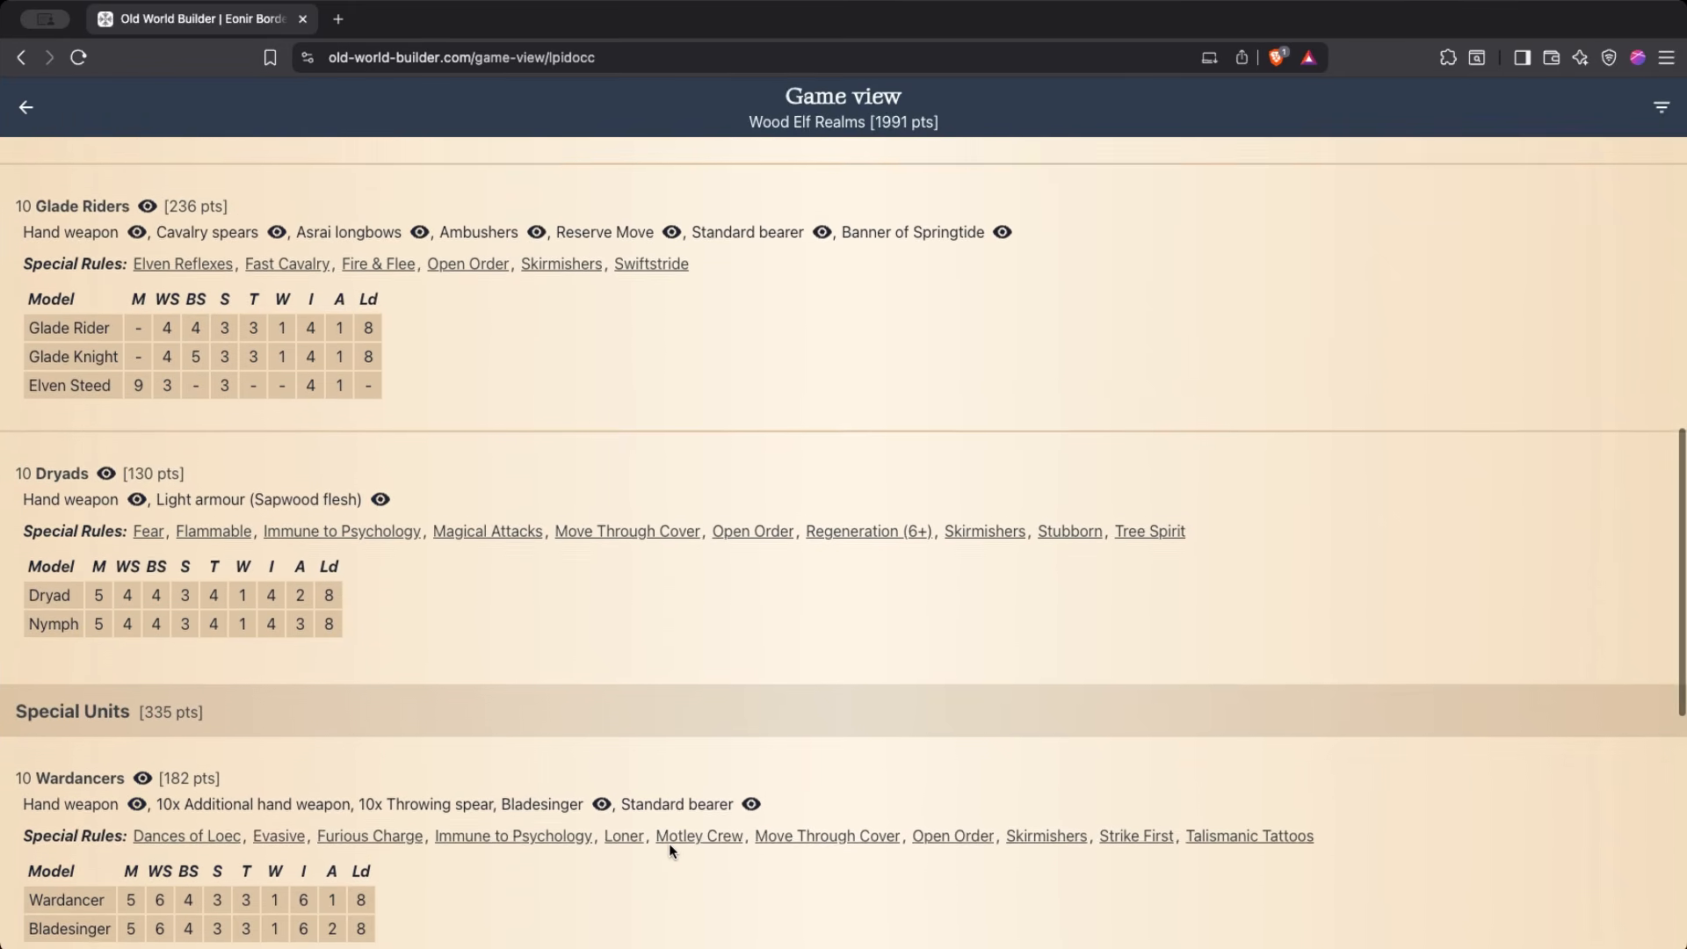
scroll(669, 845, "up", 1)
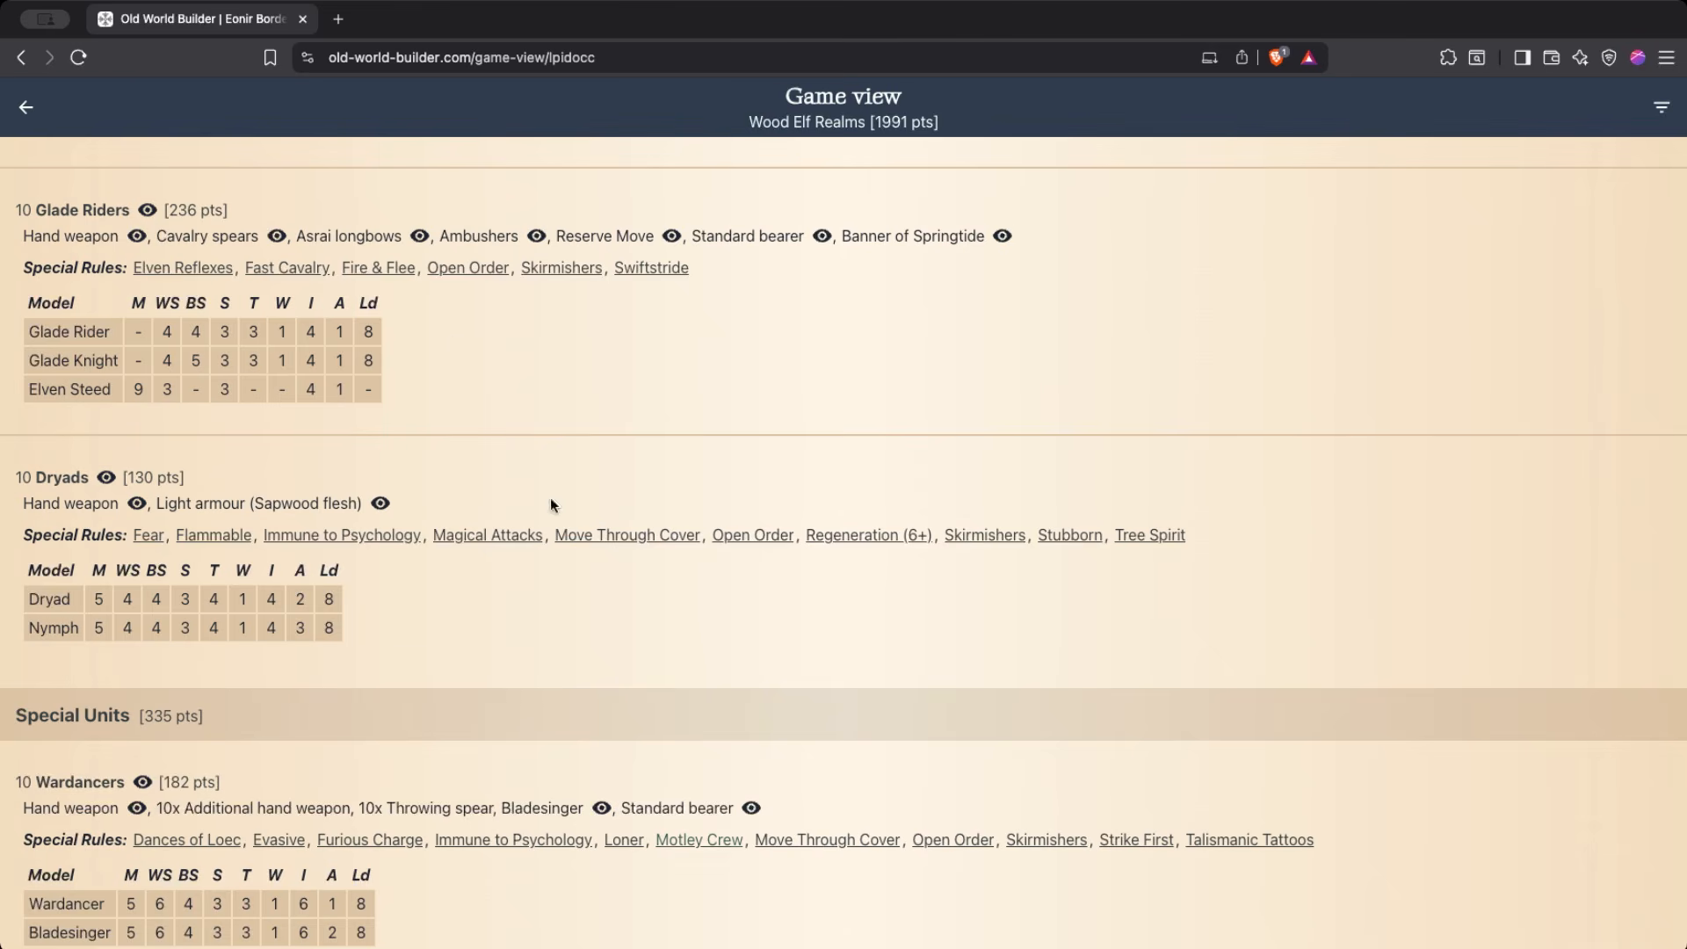
left_click(422, 237)
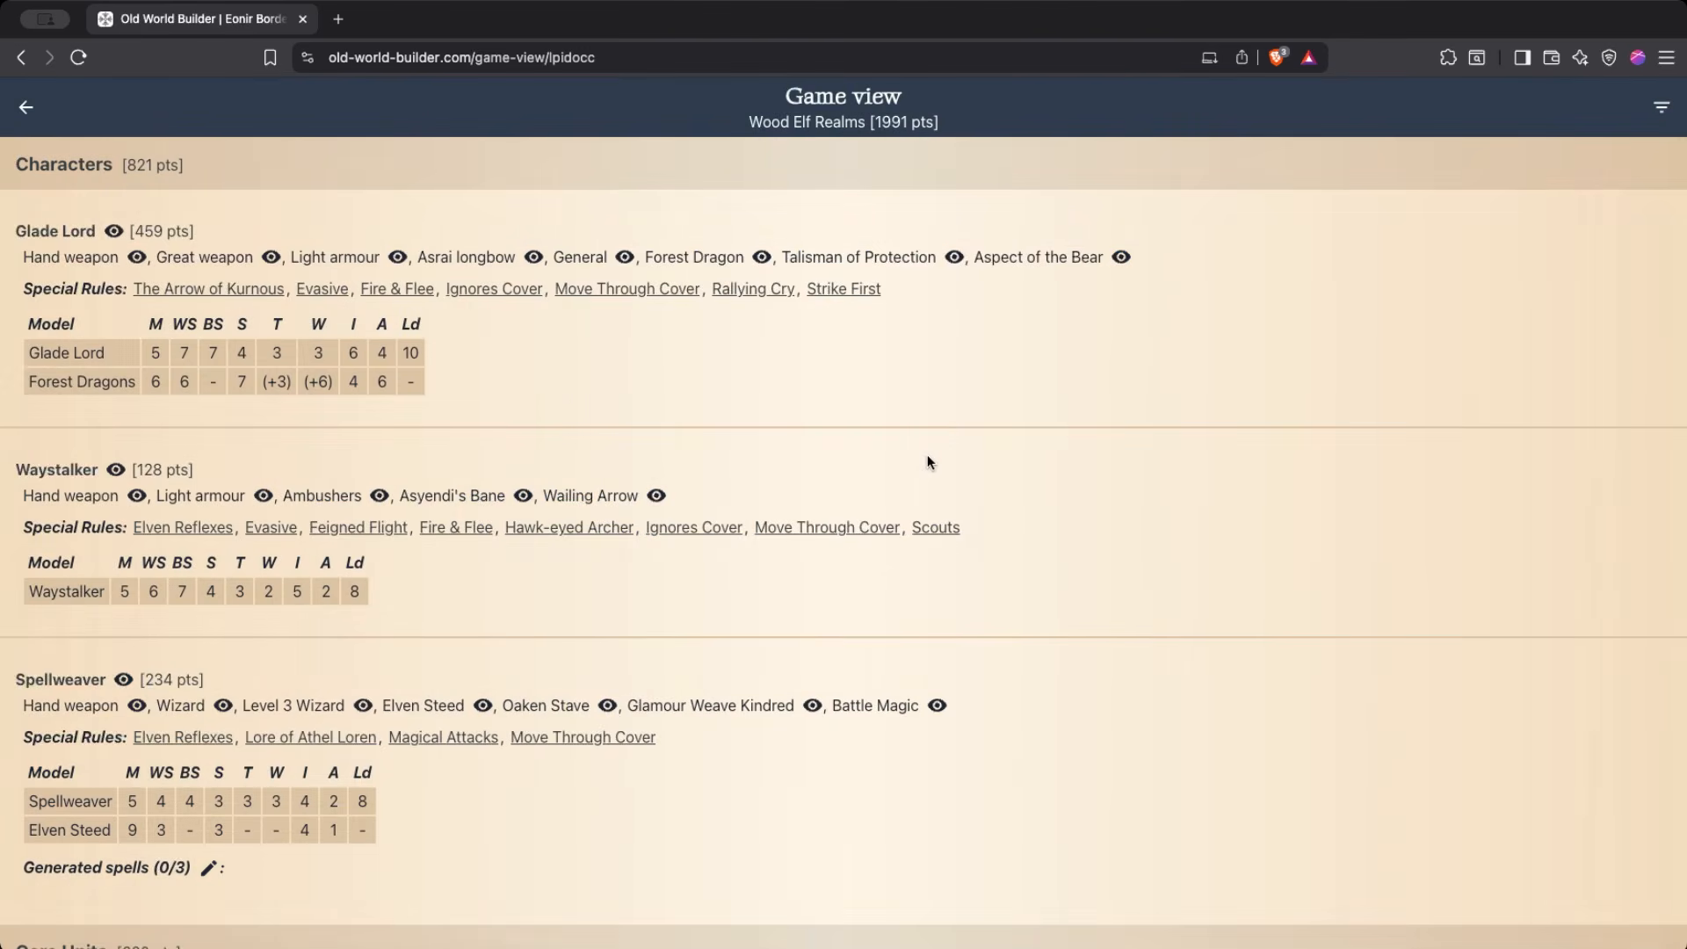
Turn on page numbers and victory points in the display options of the game view.
left_click(1659, 101)
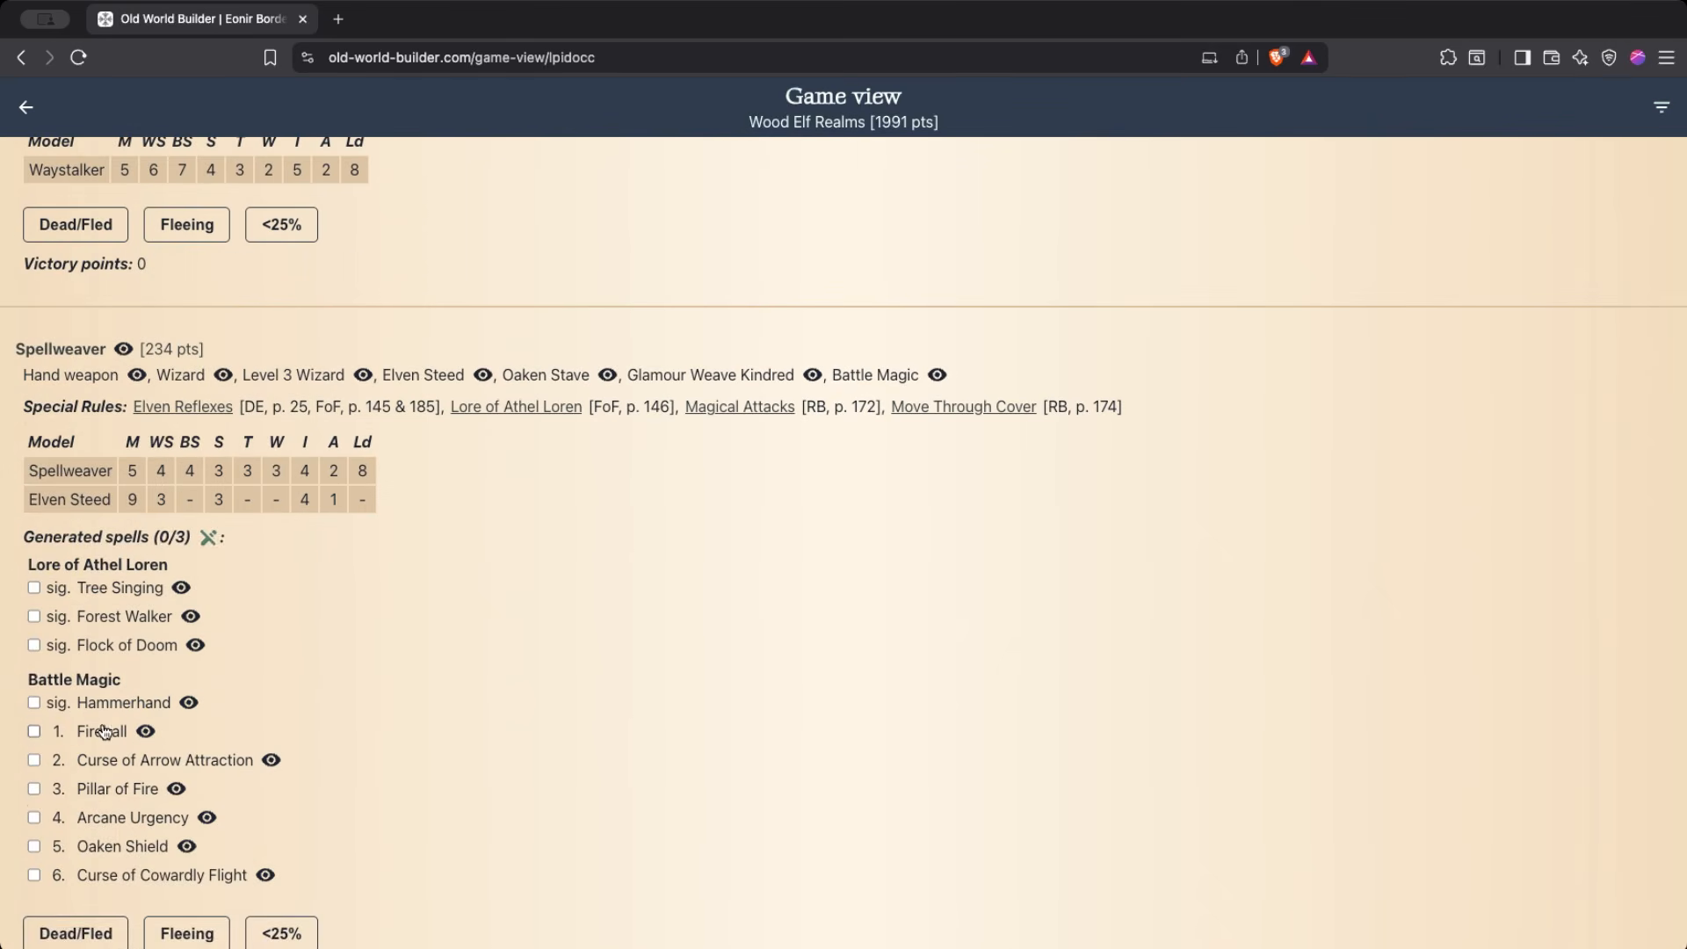
left_click(101, 733)
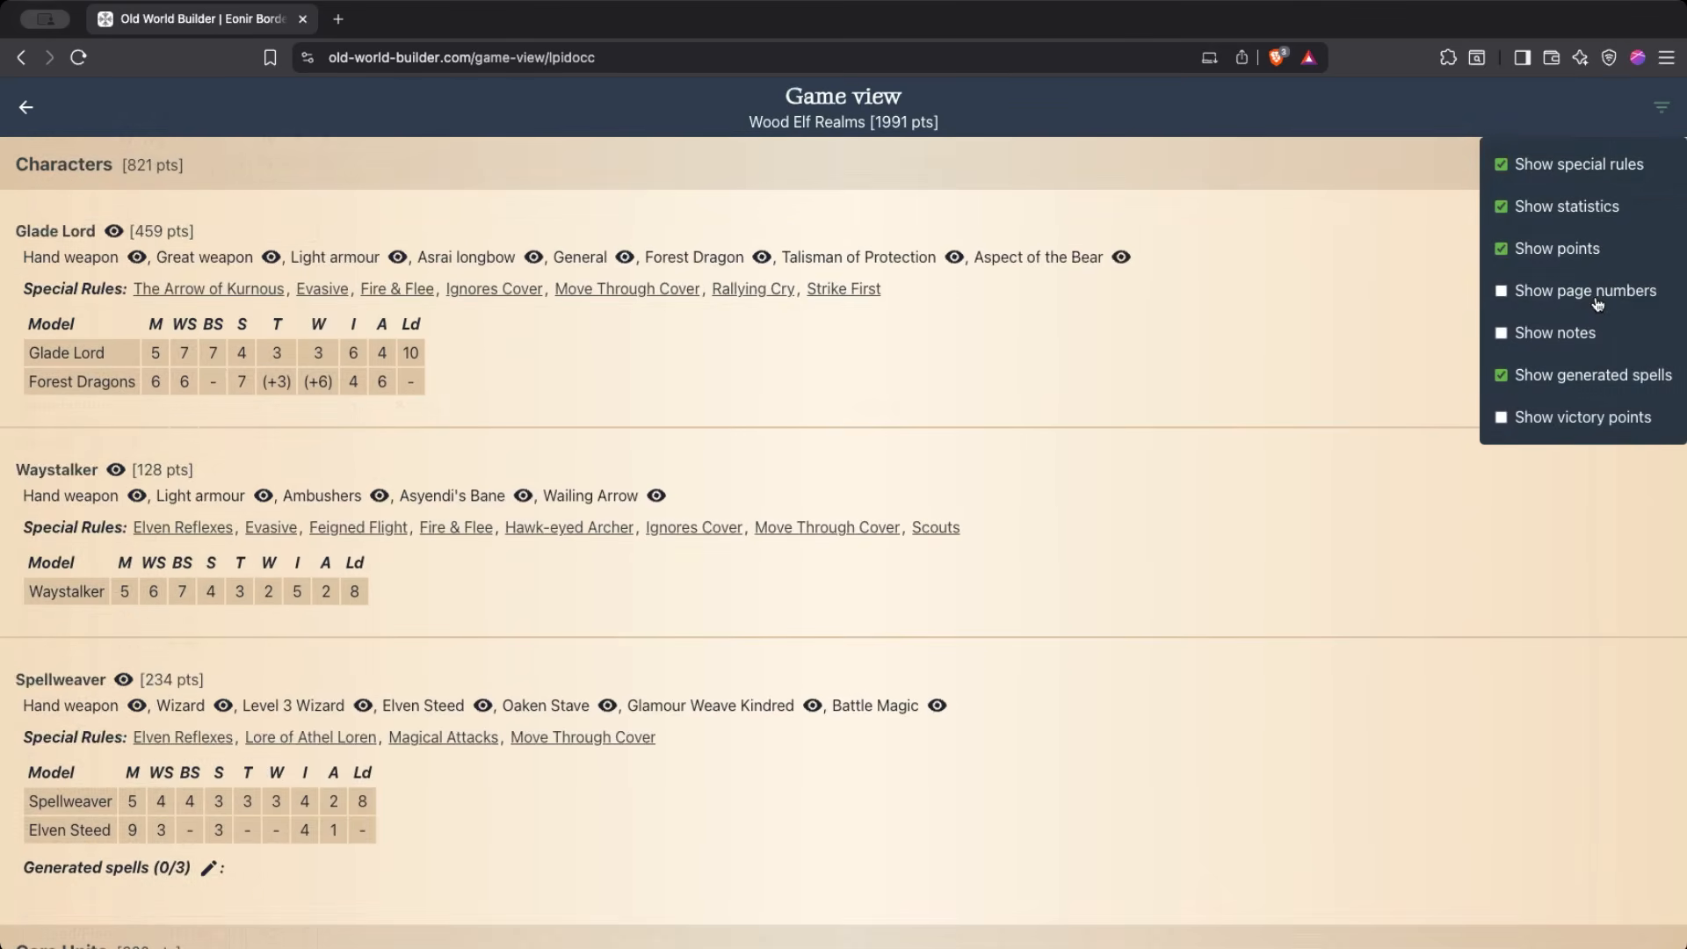
left_click(1547, 299)
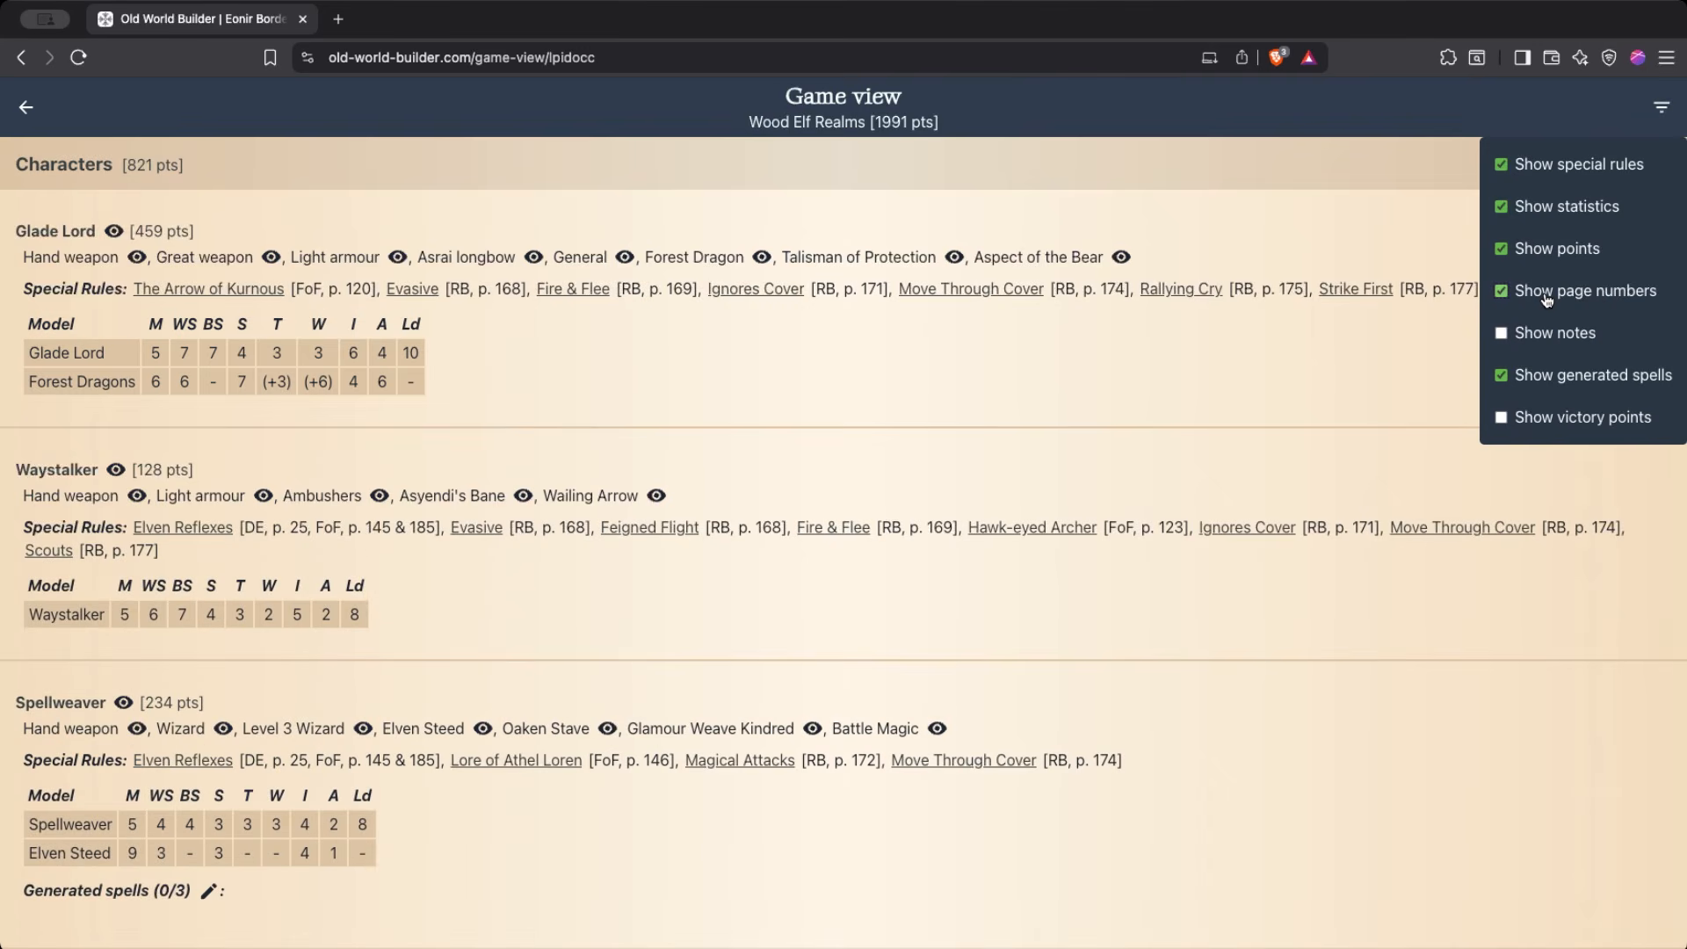
left_click(1501, 416)
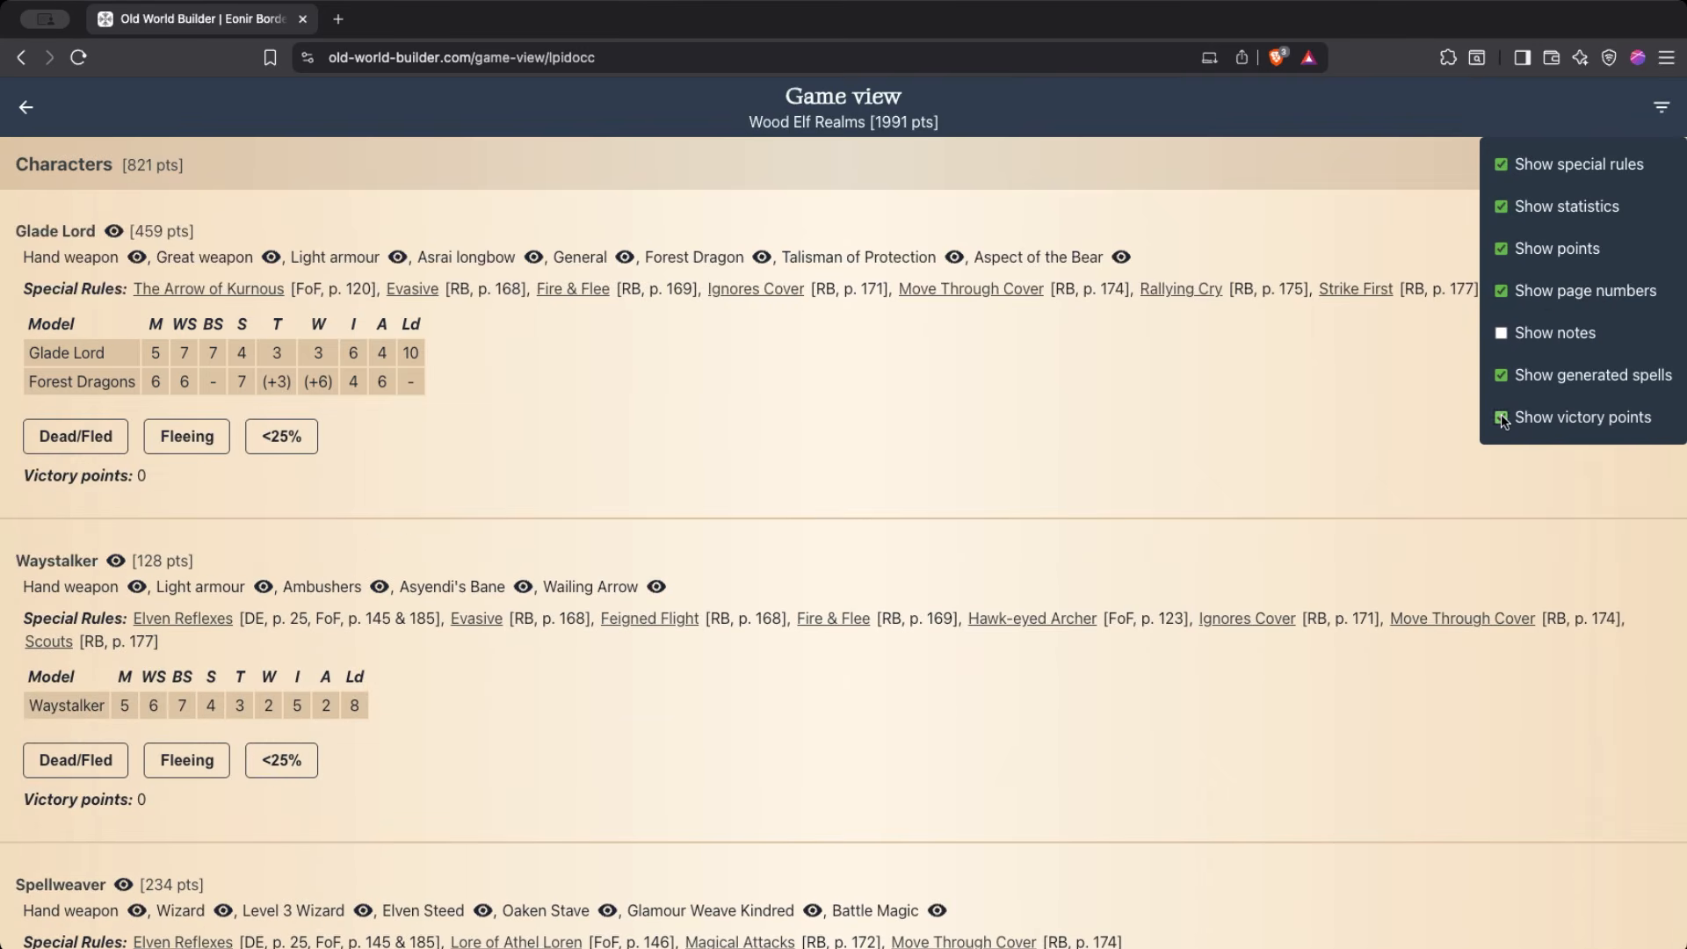
left_click(1661, 111)
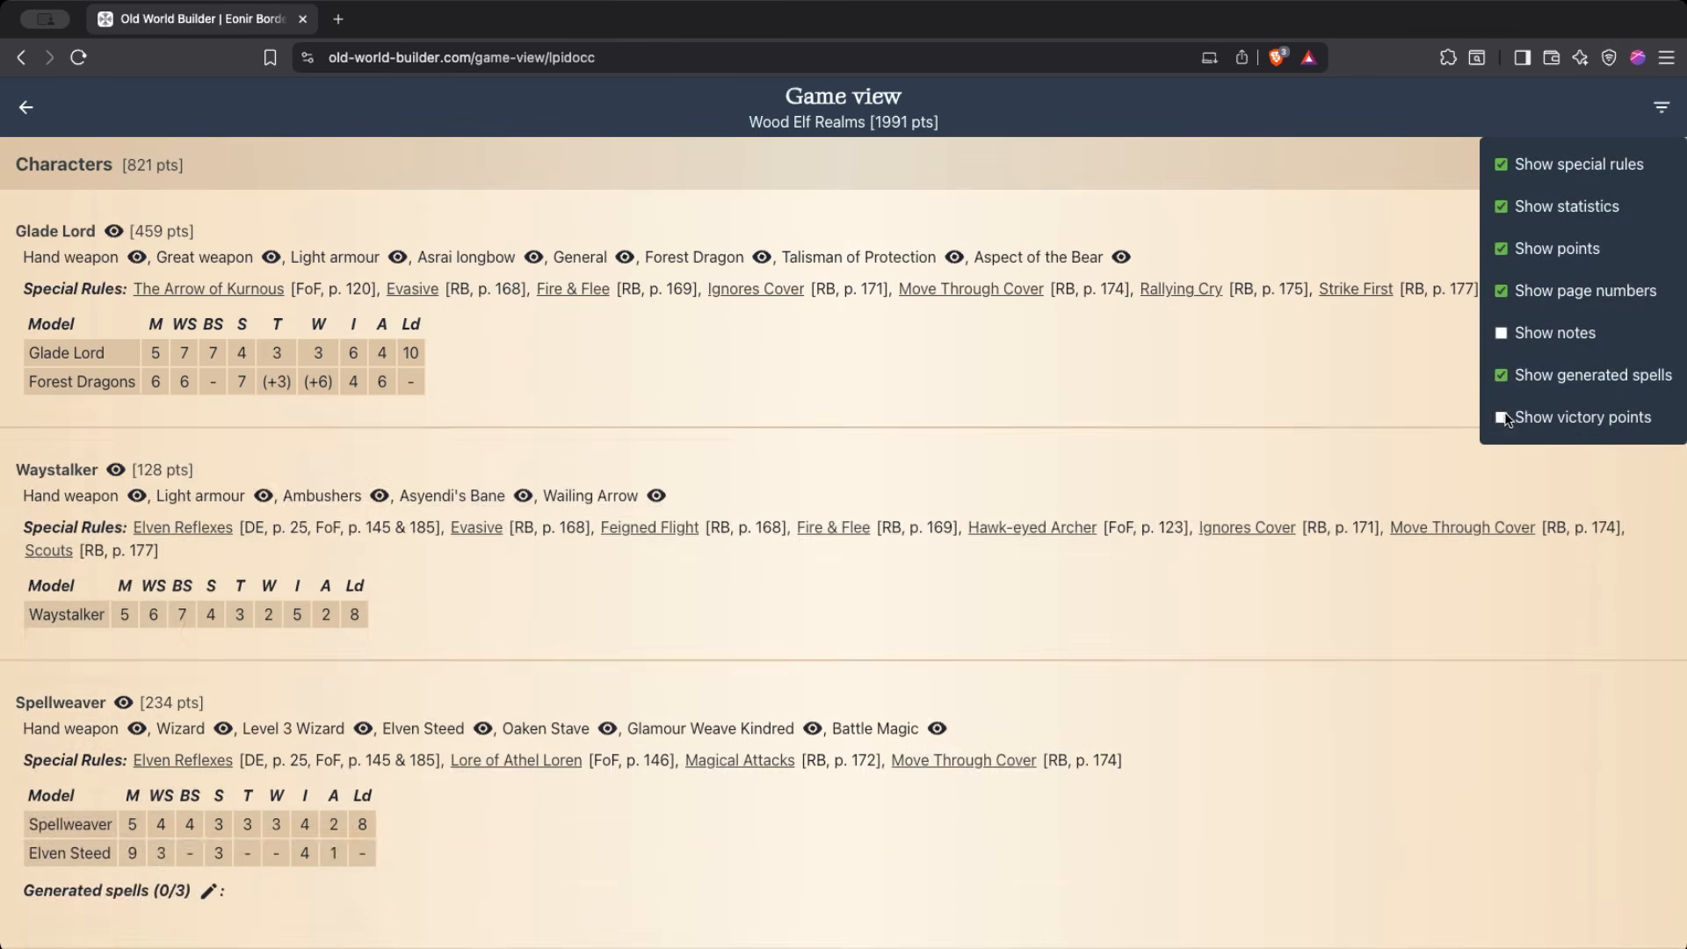
left_click(1501, 417)
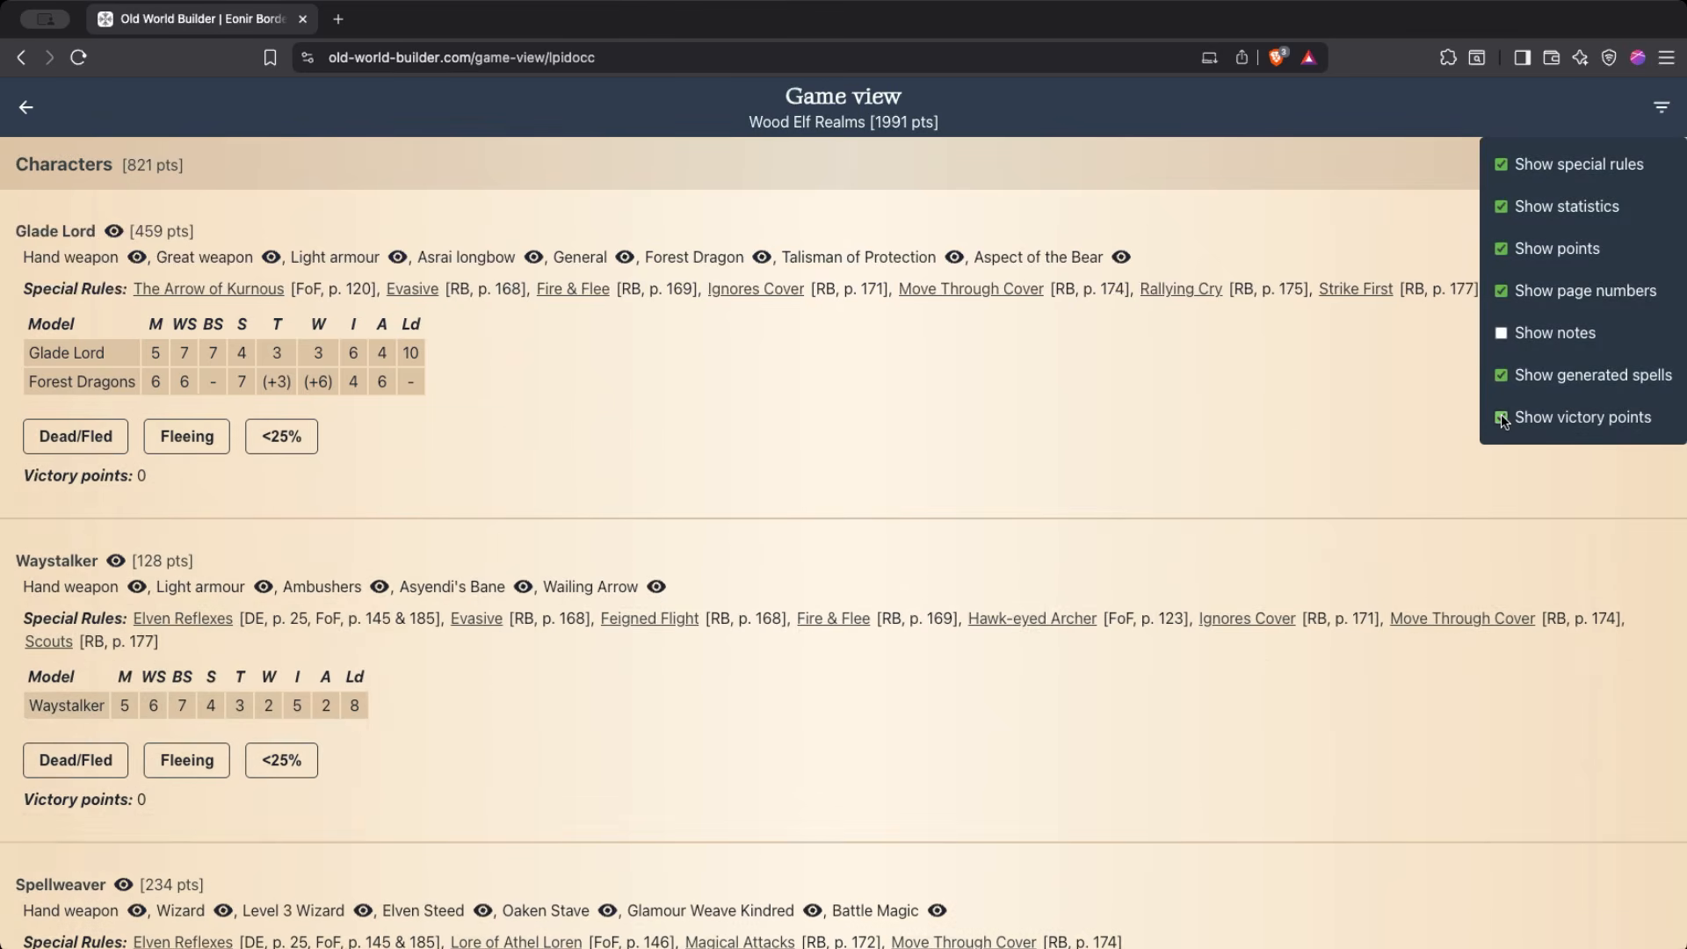
left_click(1661, 110)
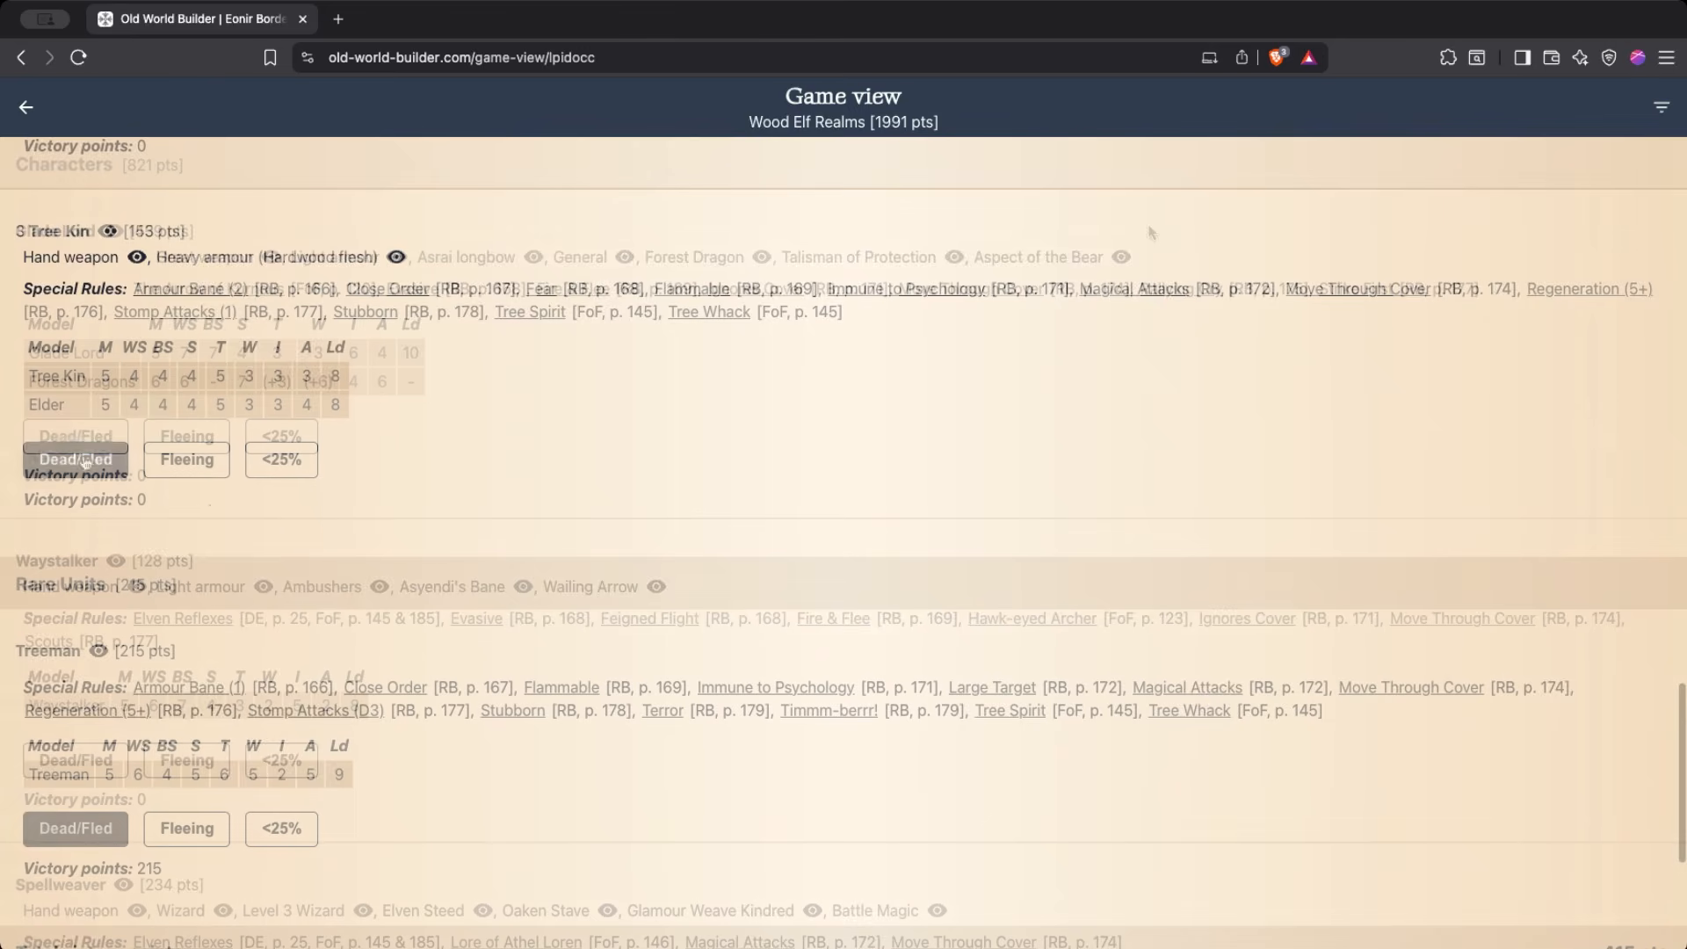
Mark the Tree Kin as below 25%, and both the Wardancers and the Glade Riders as fleeing.
left_click(299, 472)
scroll(299, 474, "up", 4)
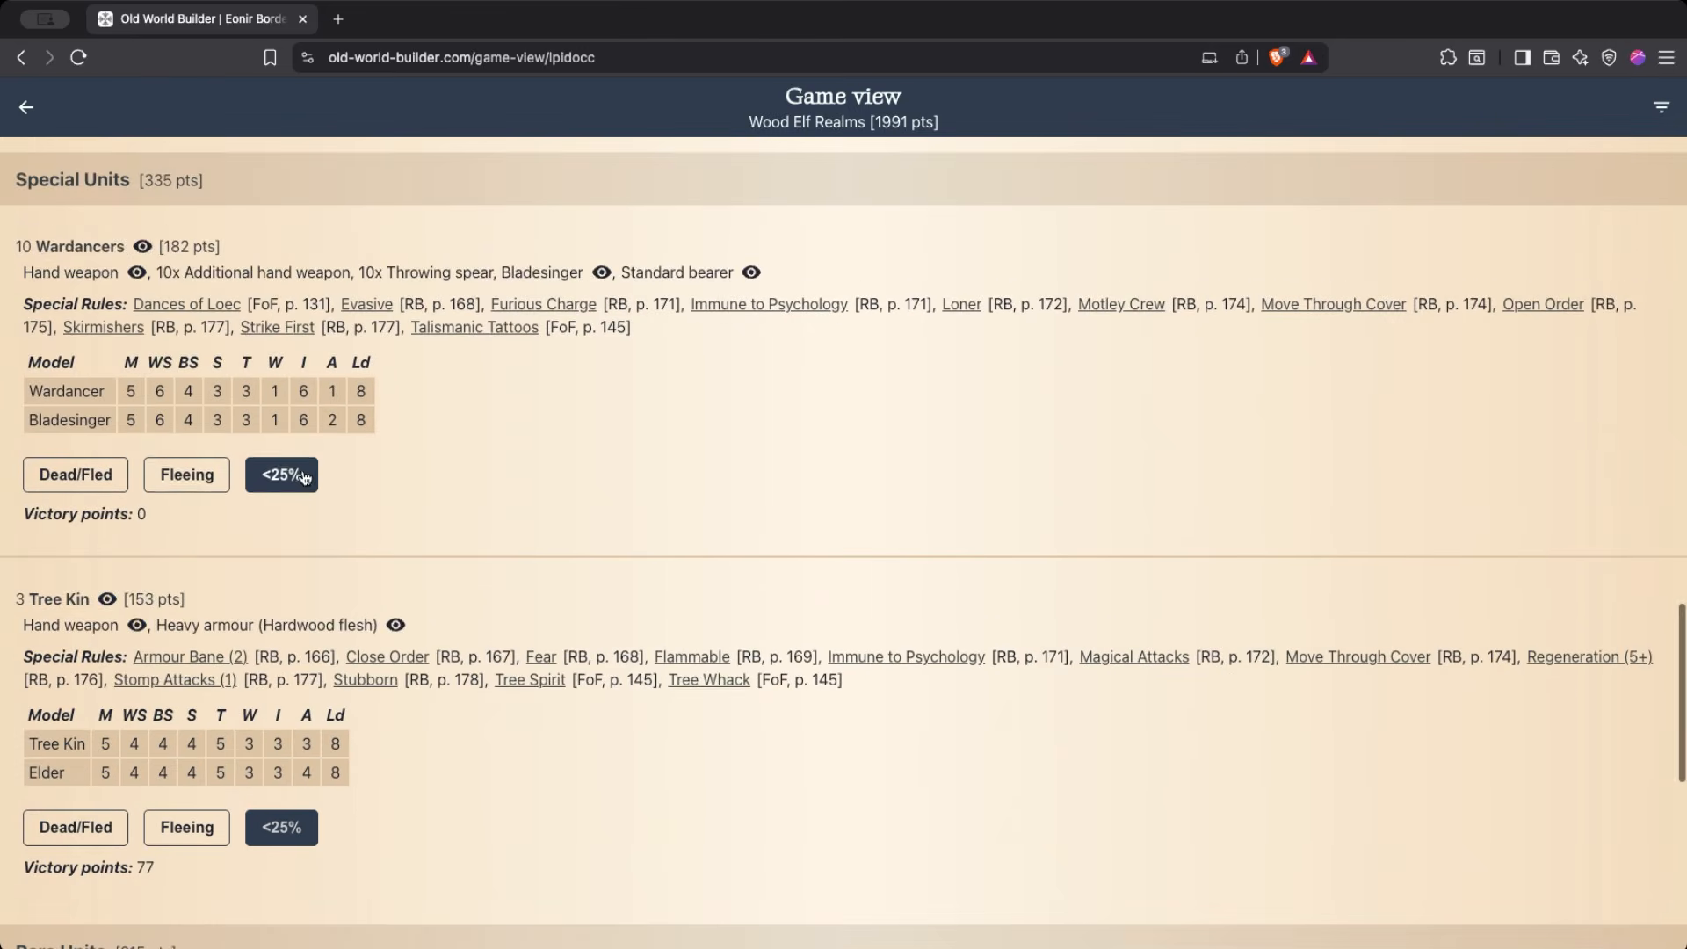
left_click(187, 474)
scroll(329, 470, "up", 4)
scroll(329, 462, "up", 3)
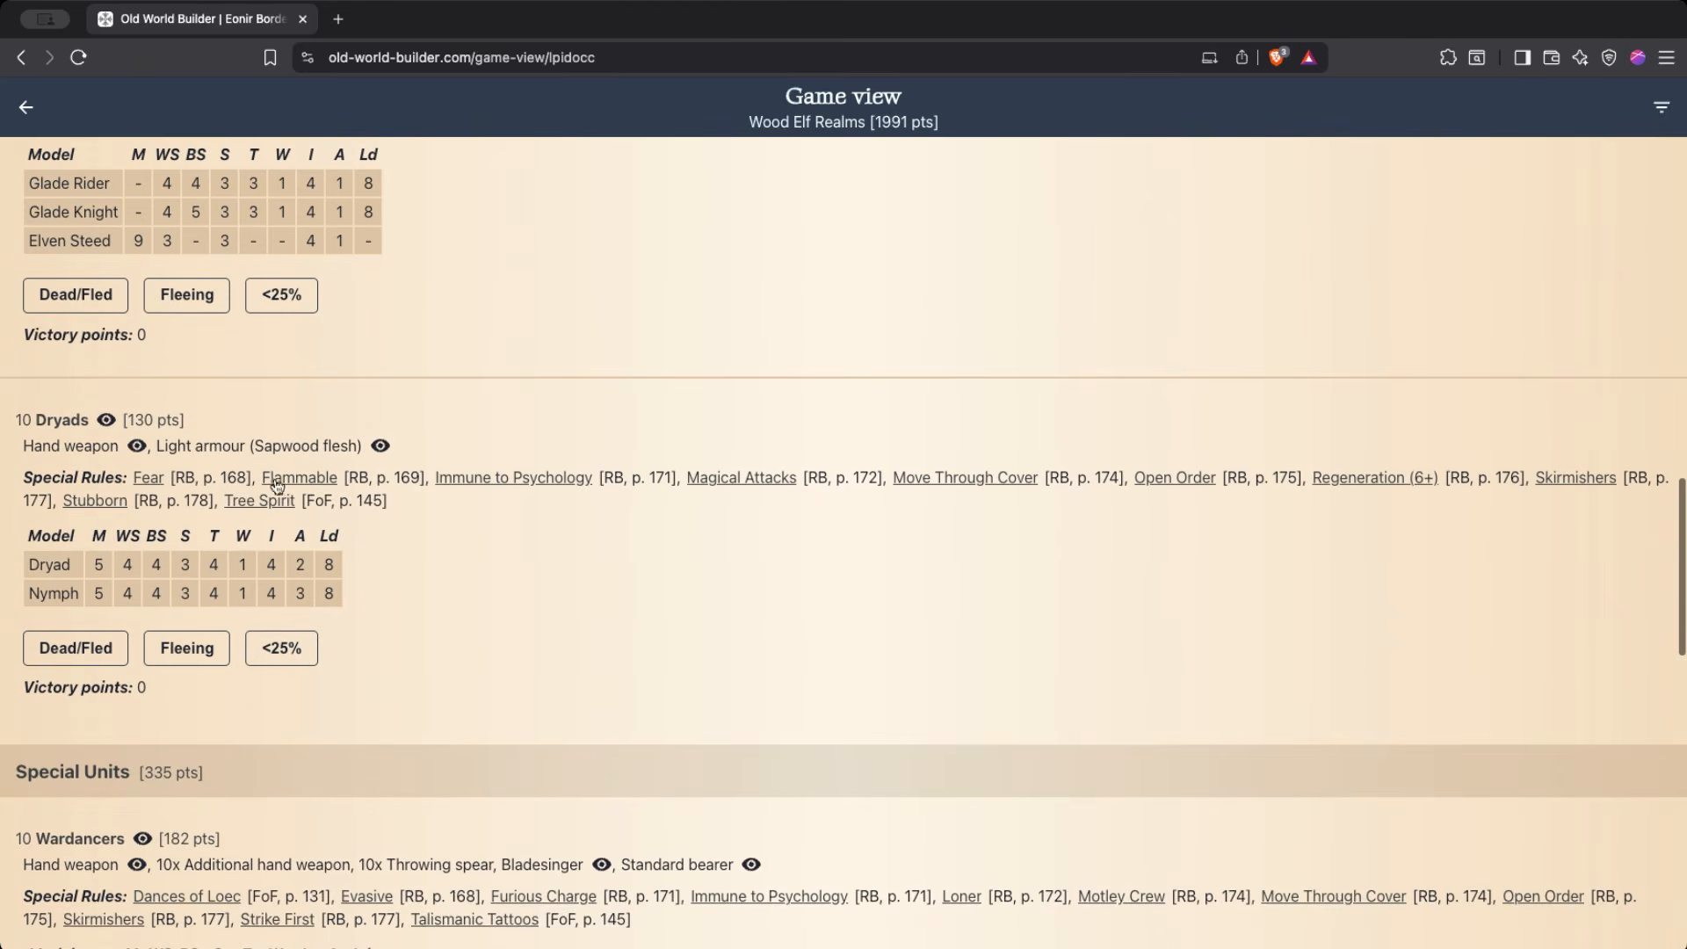
left_click(176, 304)
scroll(361, 393, "up", 8)
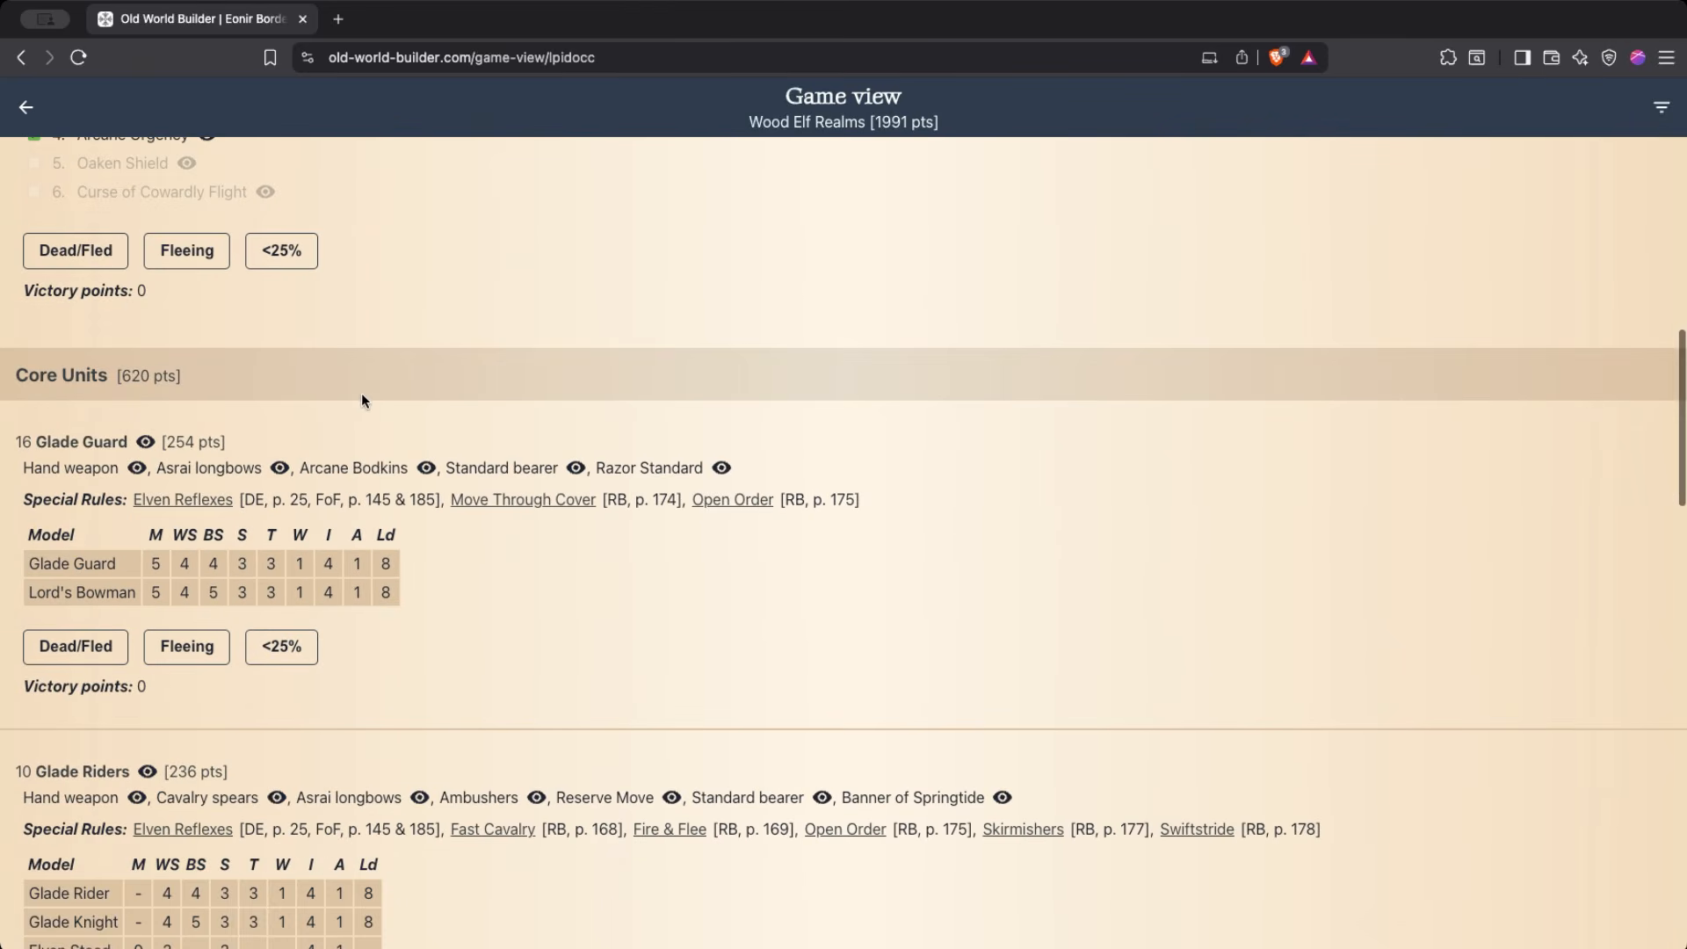
Check the army's total victory points at the end of the game view.
scroll(613, 510, "down", 12)
scroll(821, 539, "down", 10)
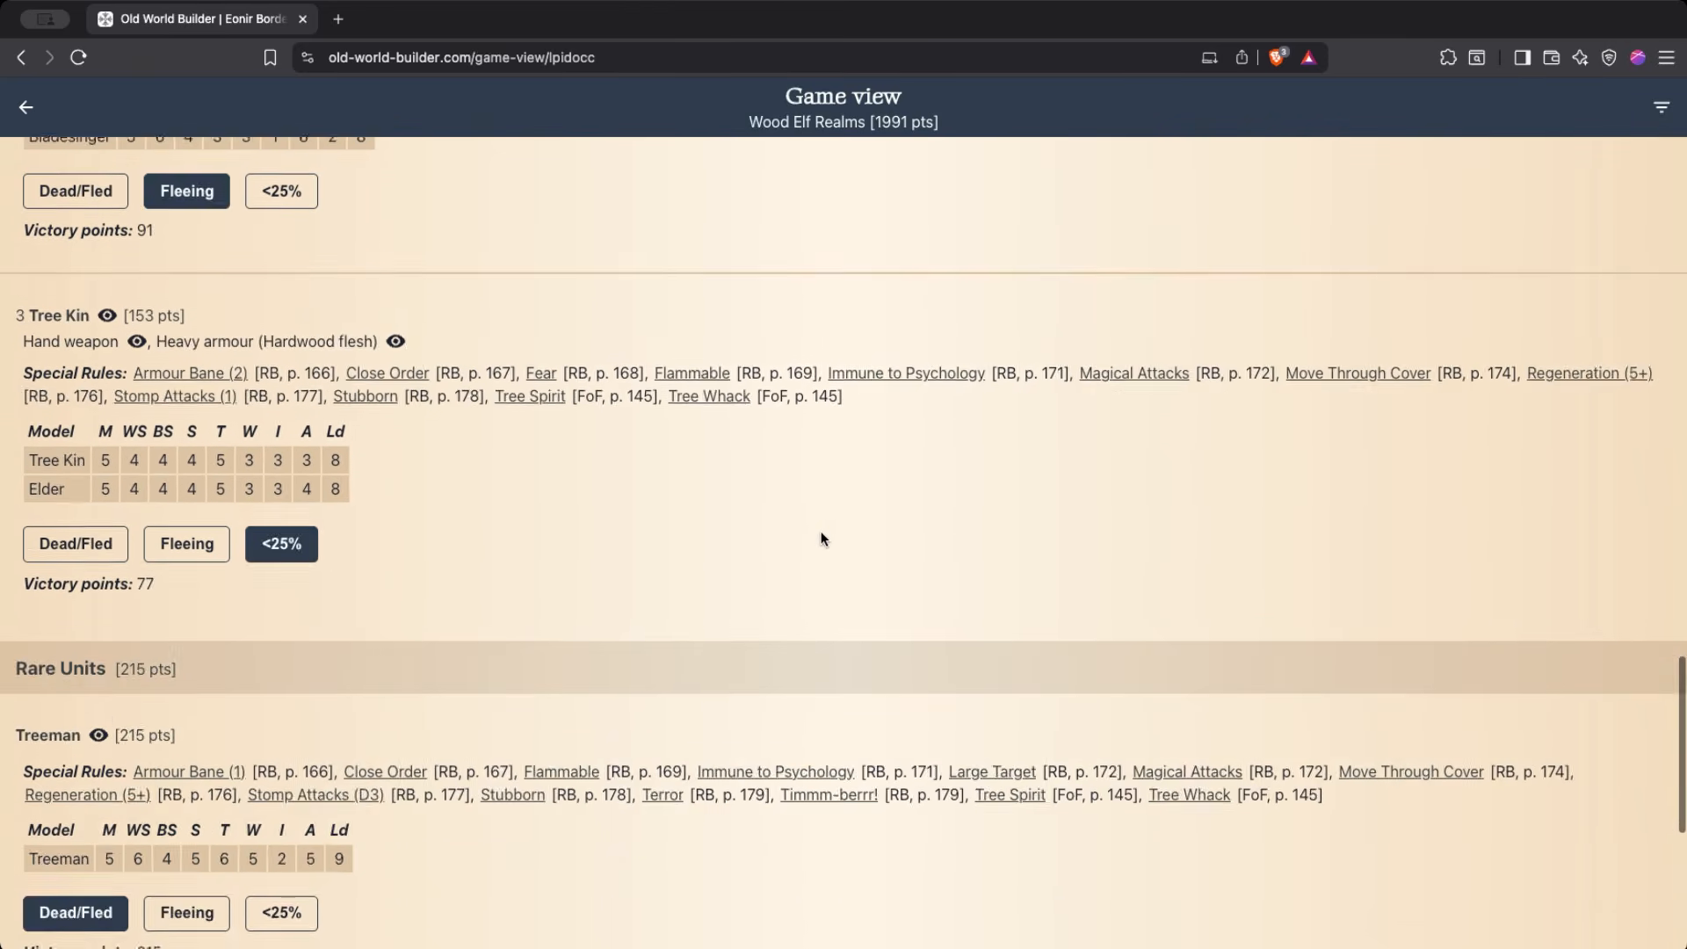
left_click_drag(1589, 580, 1681, 581)
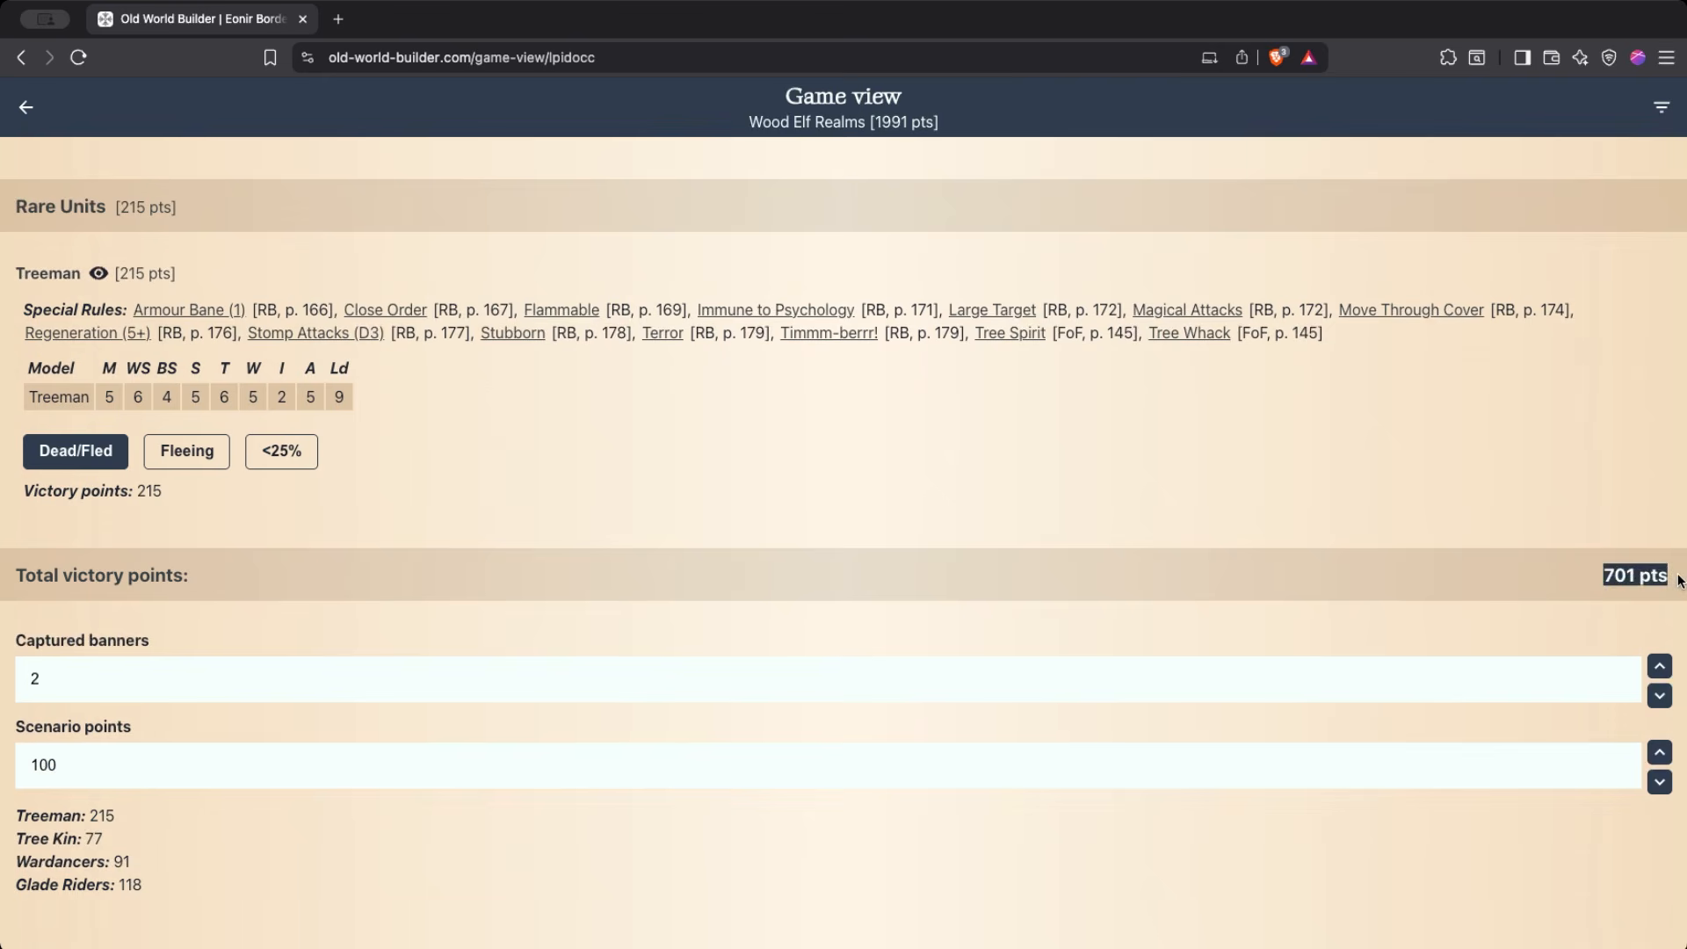
left_click(1535, 514)
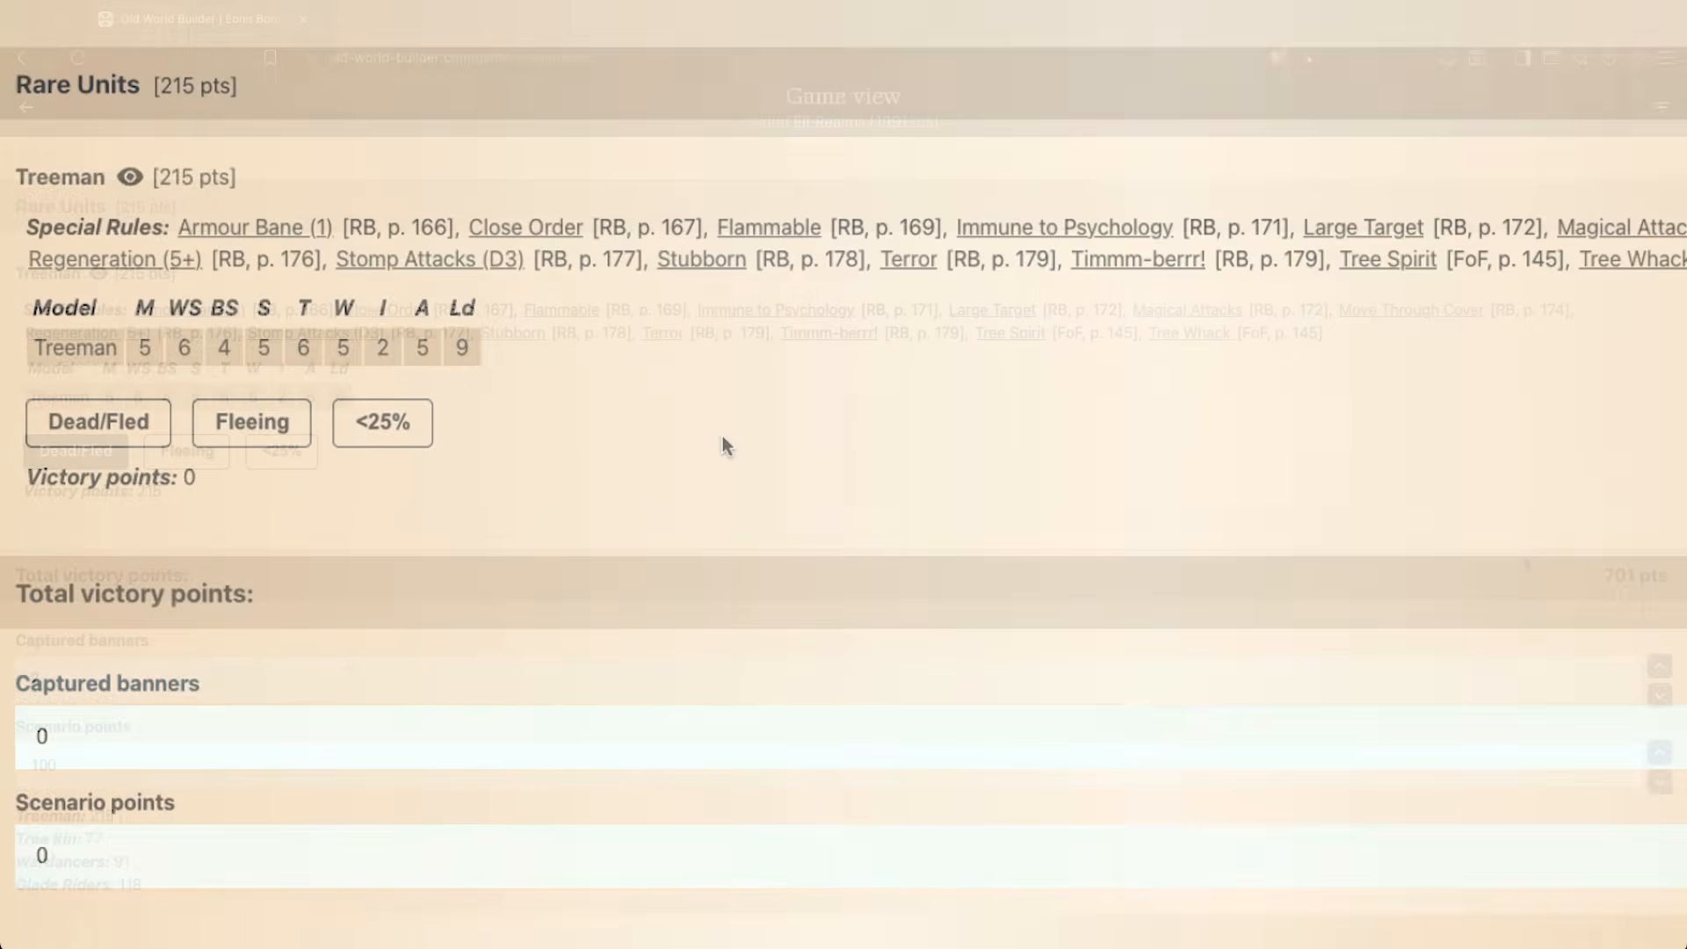
Set the captured banners to 2 and the scenario points to 100.
scroll(723, 445, "down", 2)
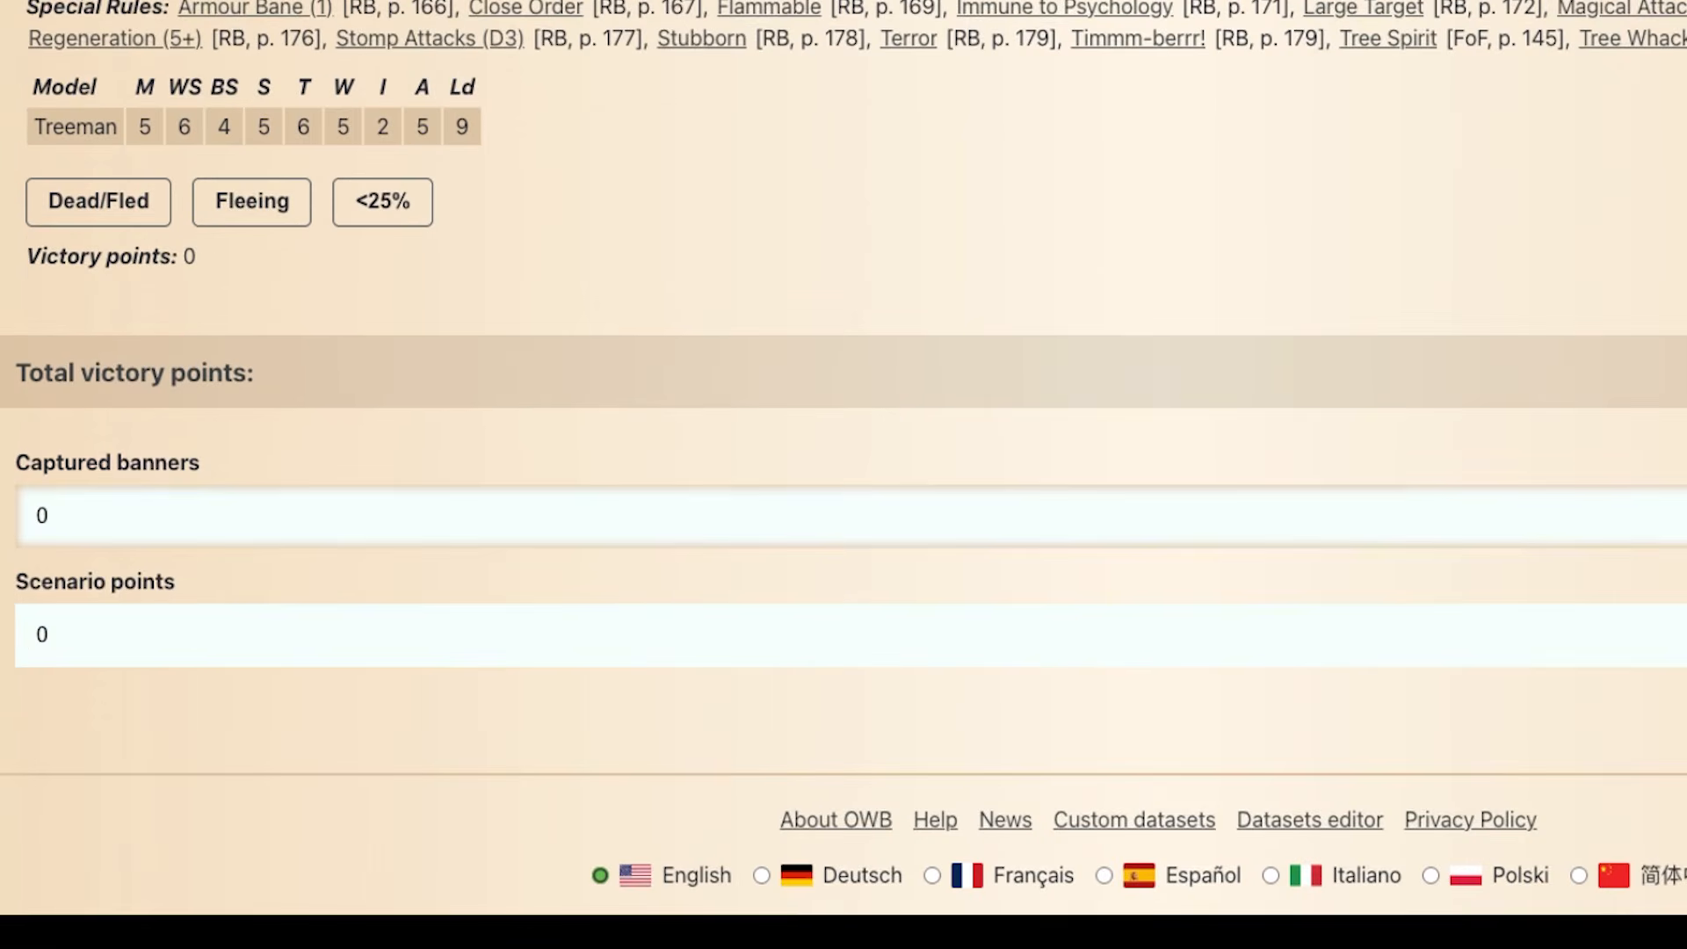
key("Up")
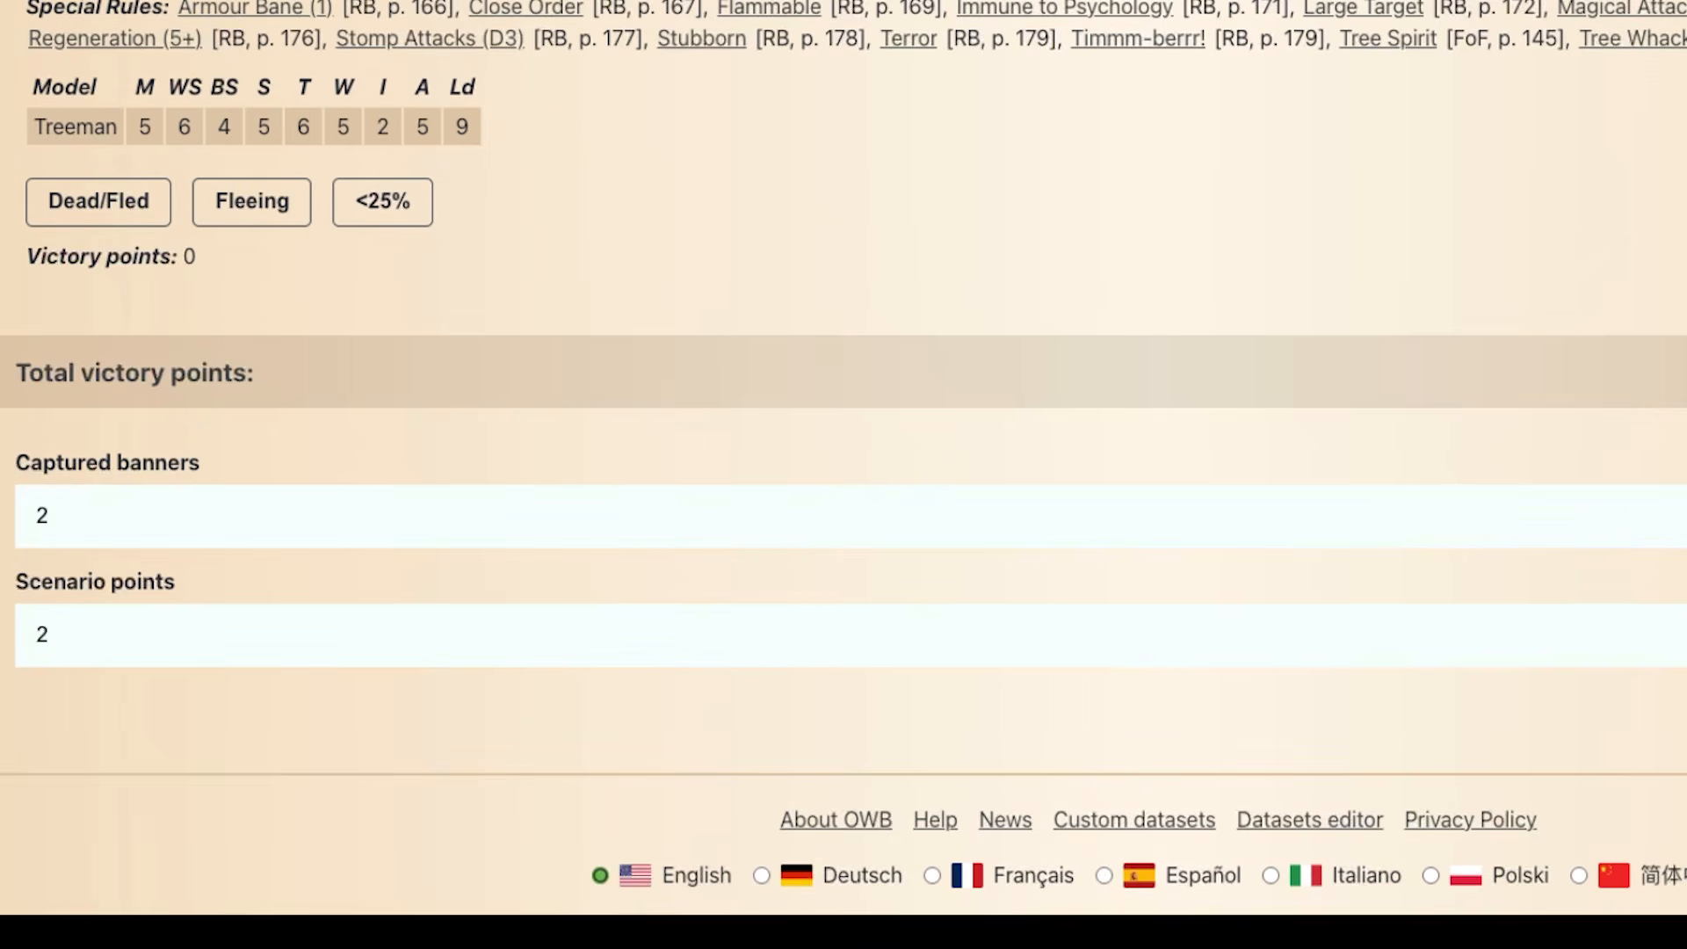
key("Up")
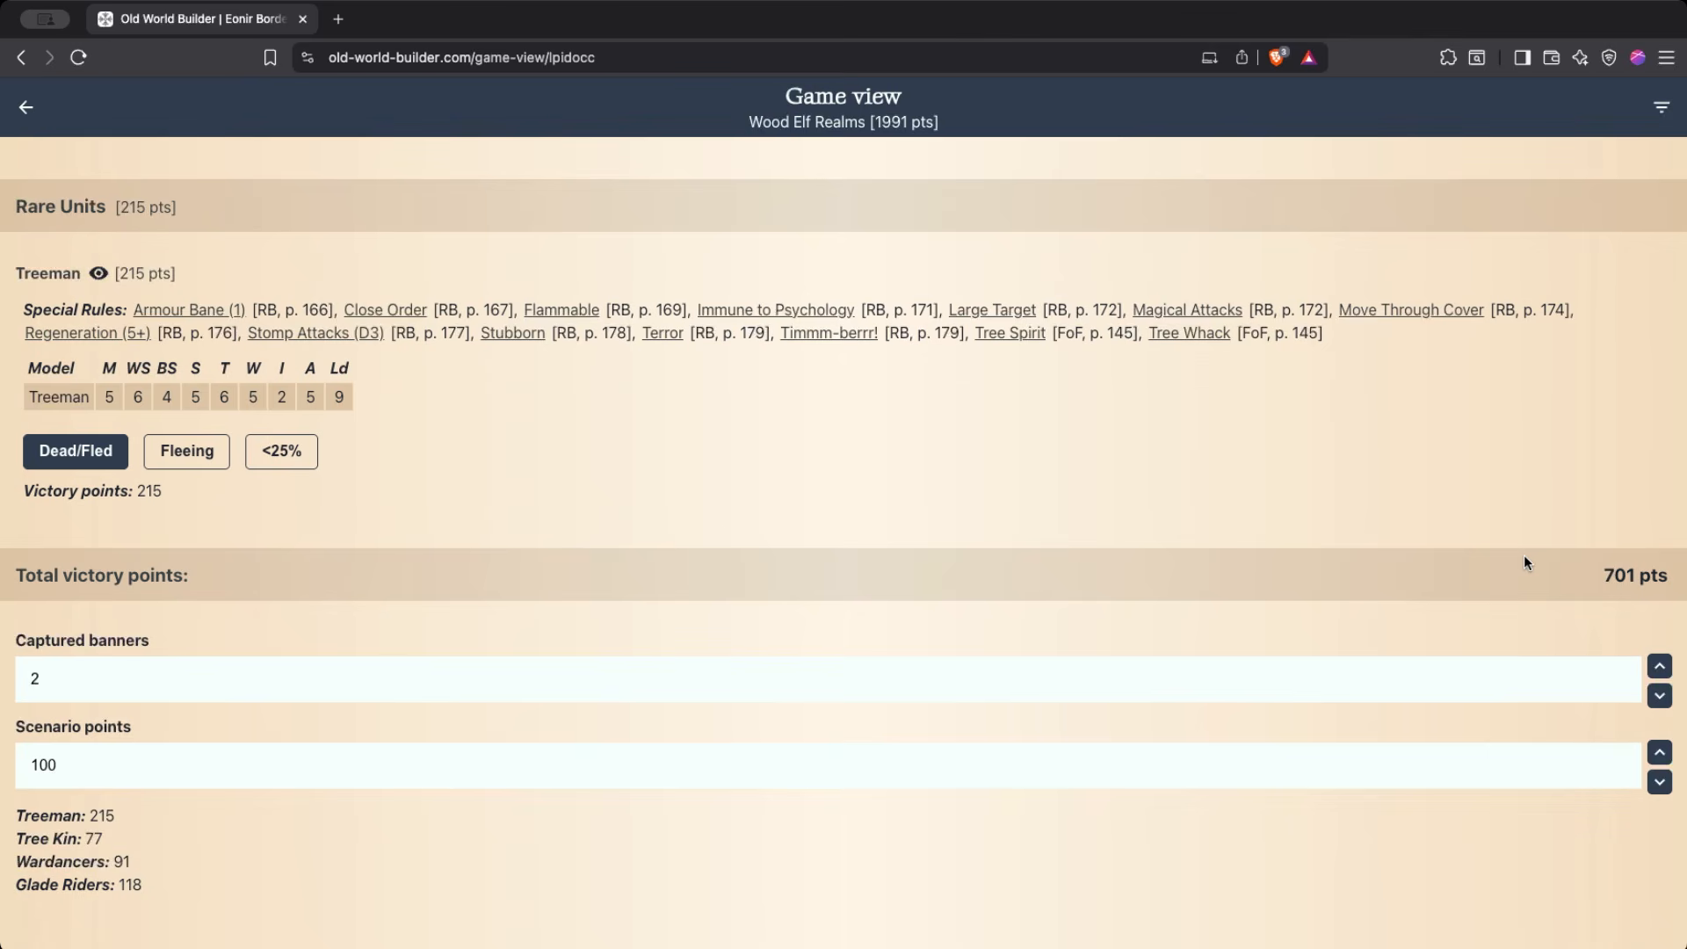
Leave the game view and export the Eonir Border Guard list as a downloadable .owb.json file.
left_click(27, 106)
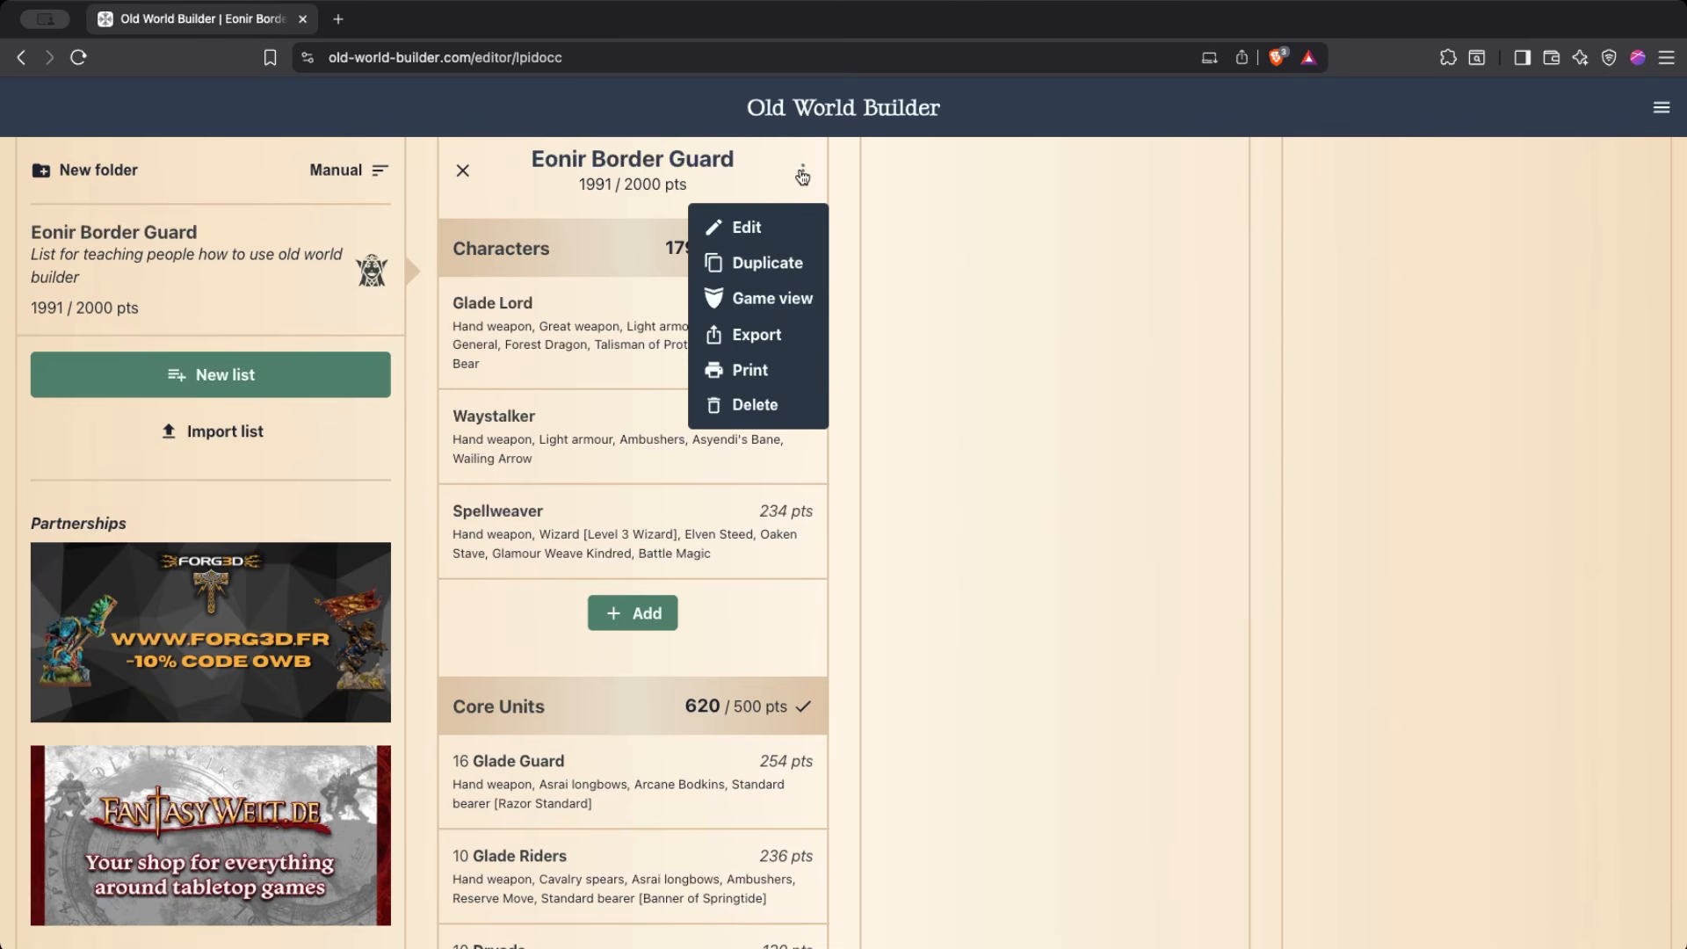
left_click(754, 335)
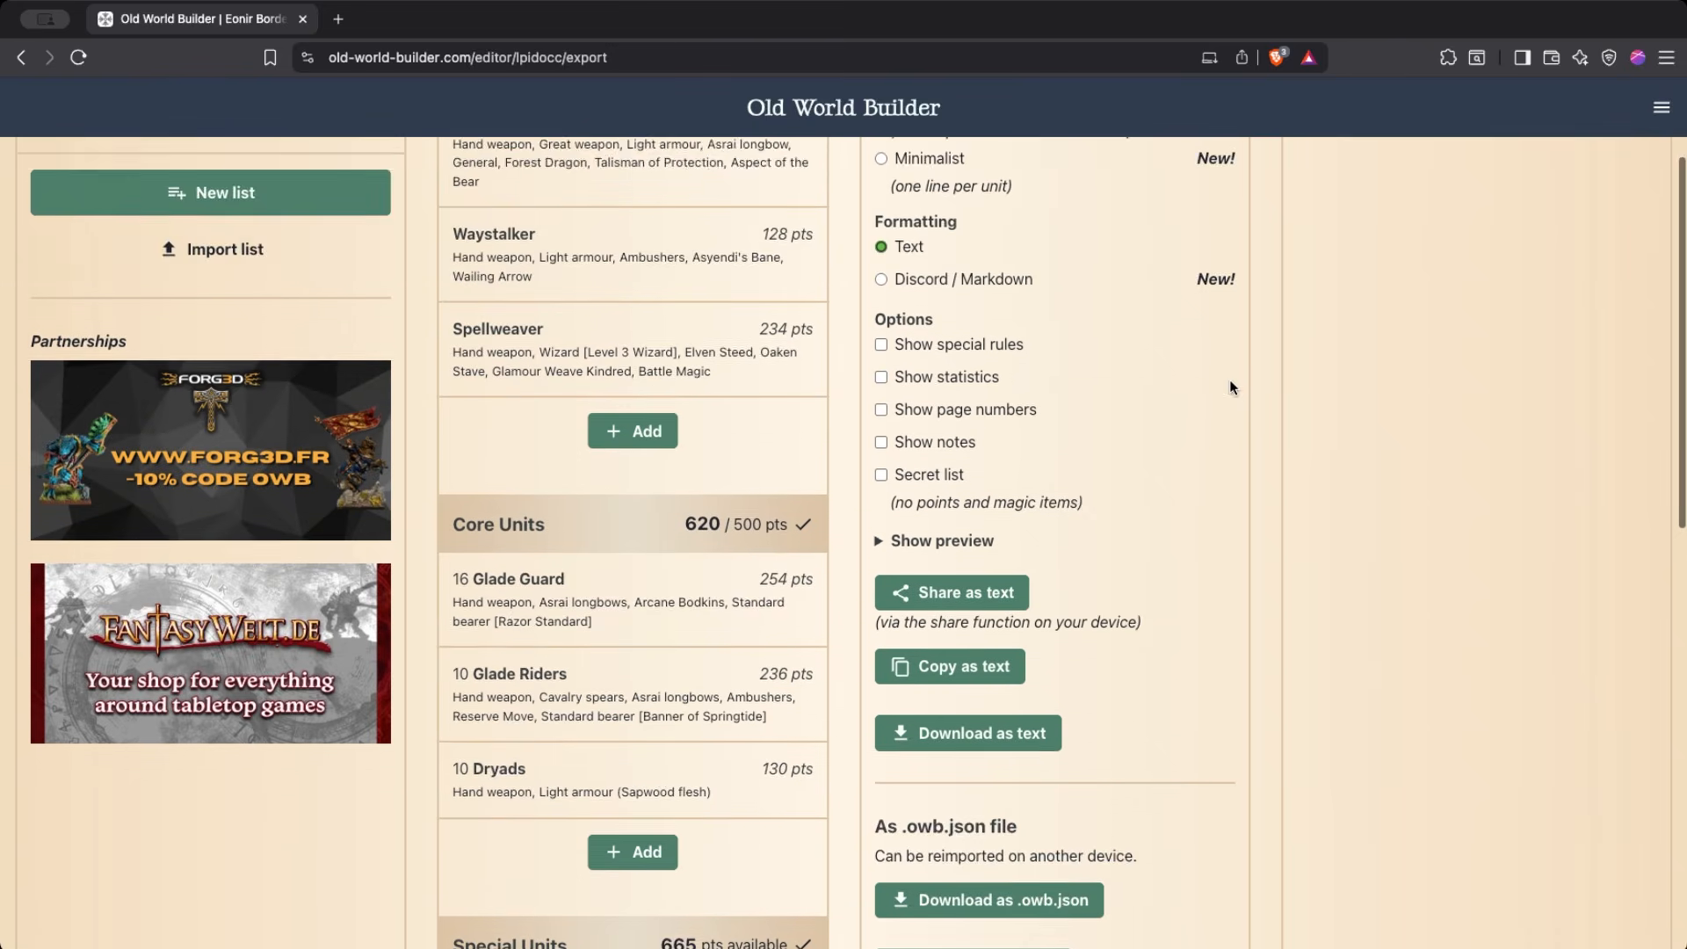
scroll(1231, 387, "down", 3)
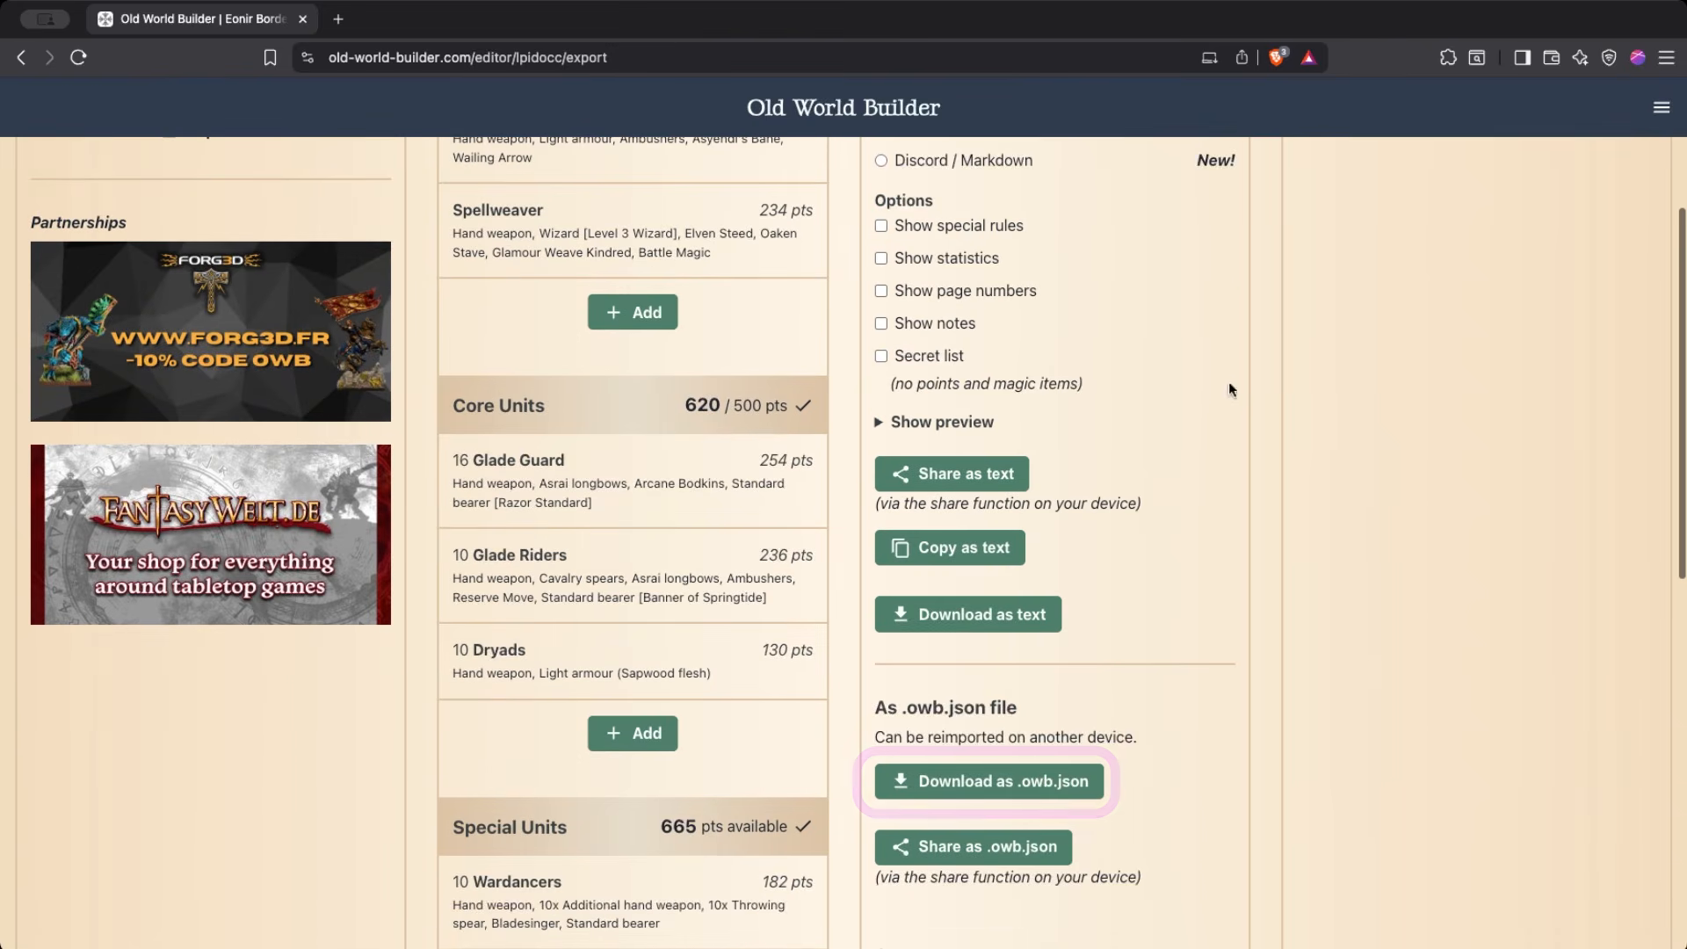
left_click(1021, 789)
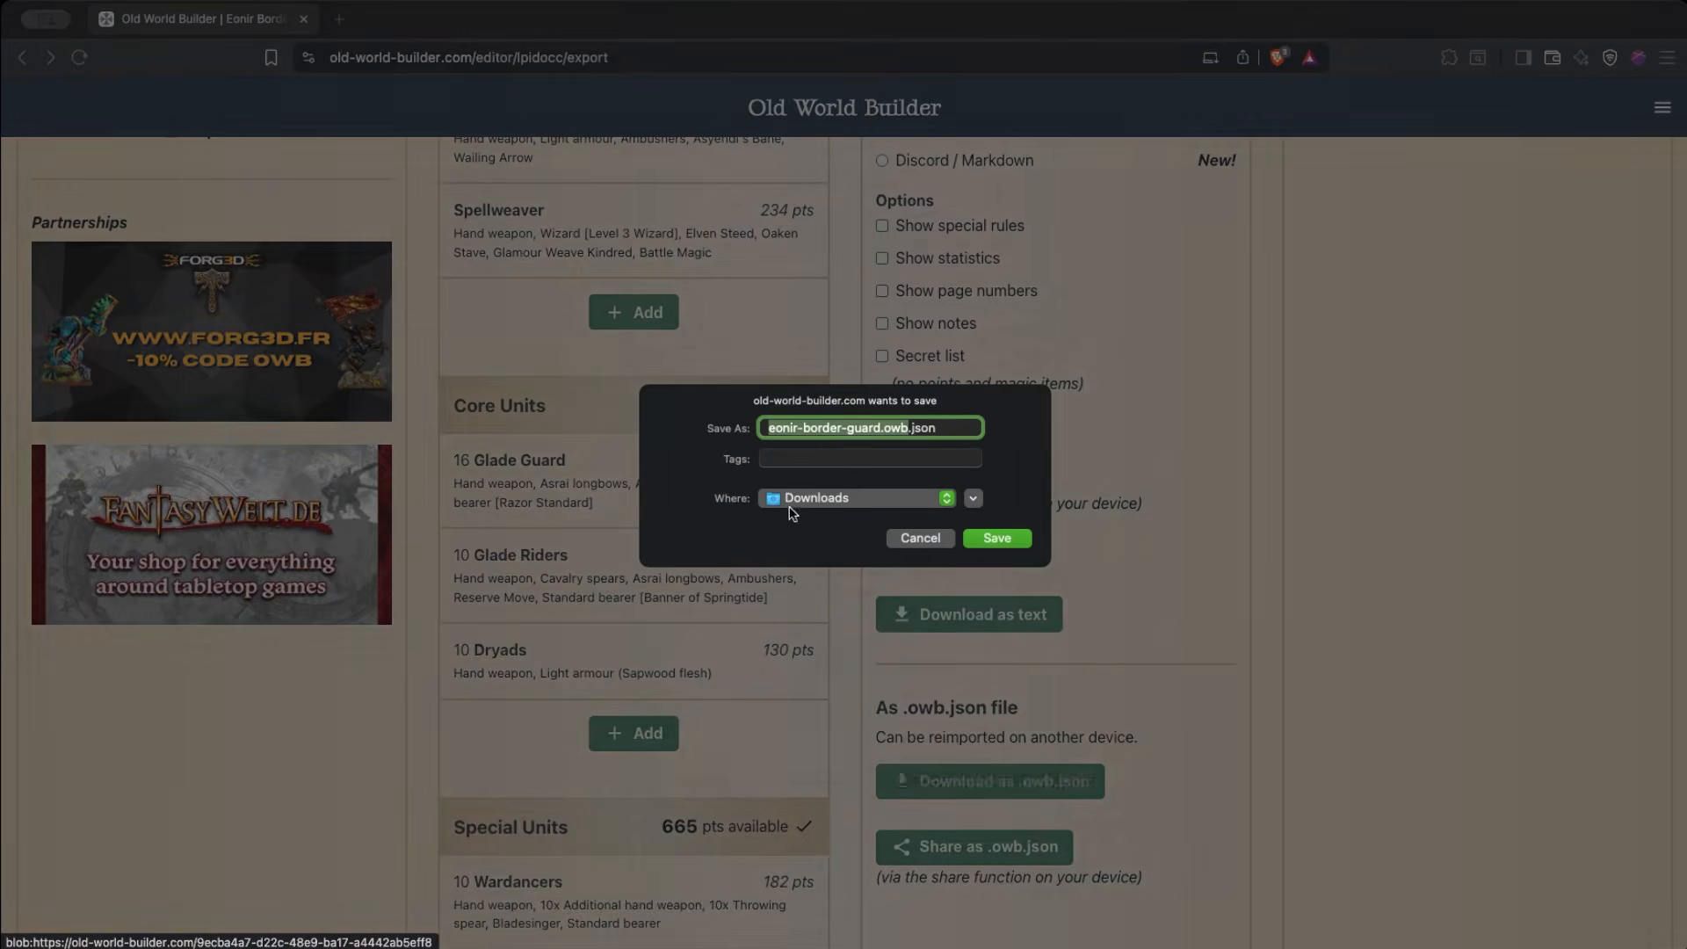